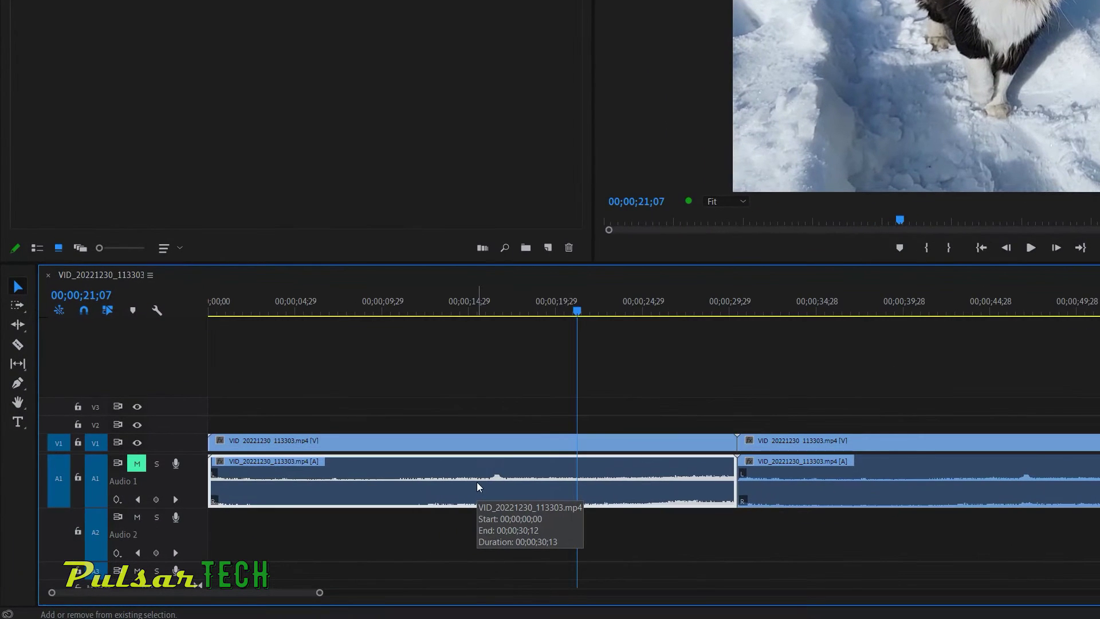
# - Disable the audio portion of the first clip and unmute the Audio 1 track
pyautogui.hotkey('shift', 'e')
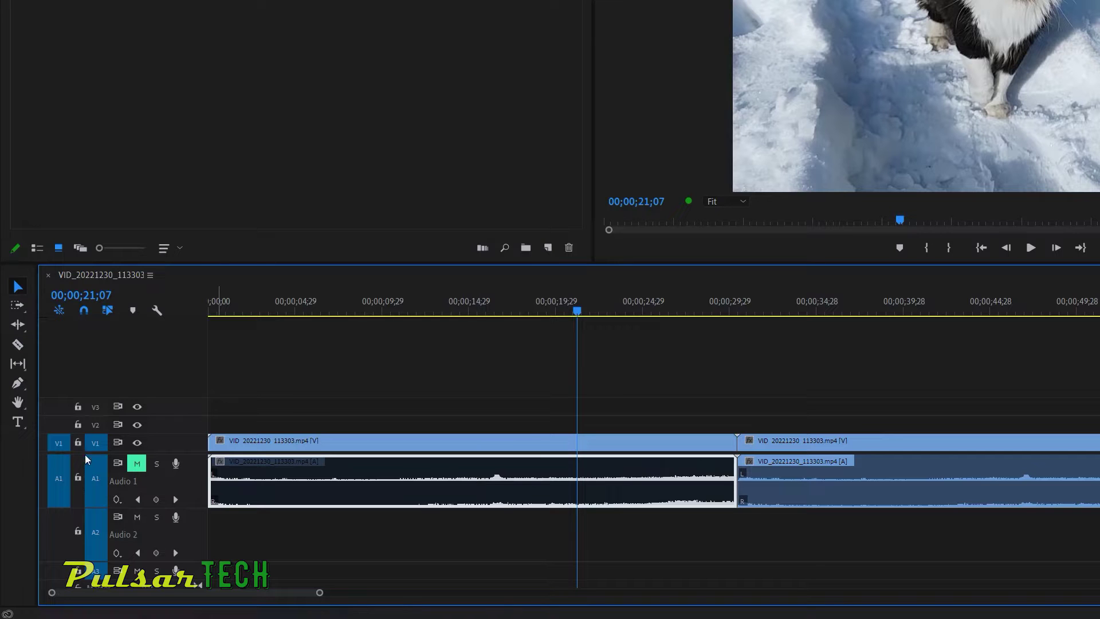
pyautogui.click(137, 465)
pyautogui.moveTo(256, 312); pyautogui.dragTo(568, 338)
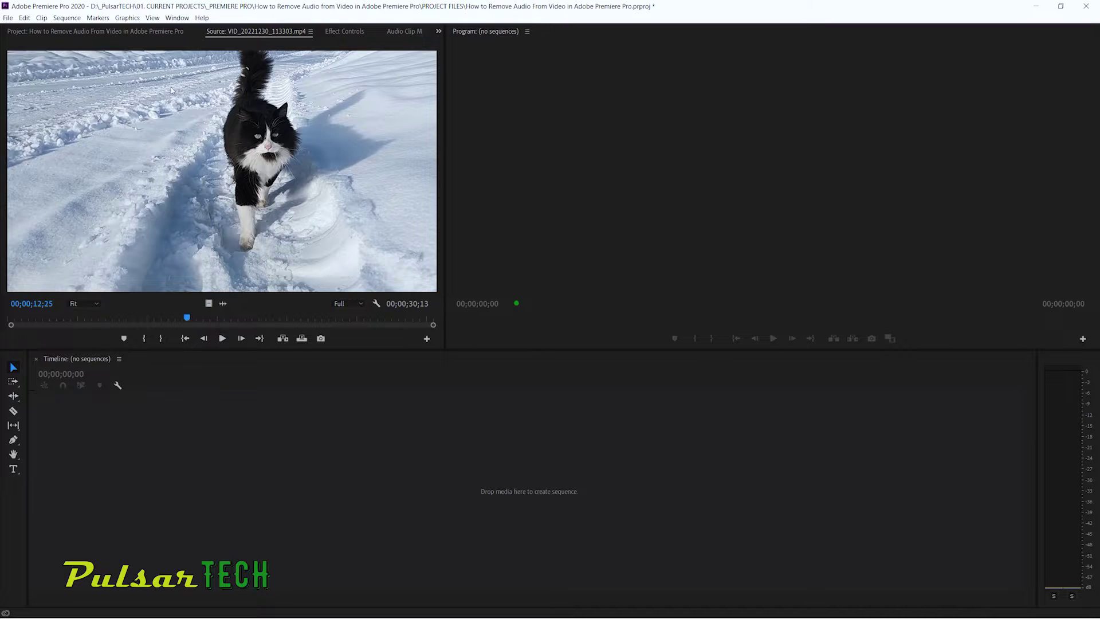
# - Create a sequence from VID_20221230_113303.mp4 and expand the Audio 1 track to show the waveform
pyautogui.click(150, 32)
pyautogui.moveTo(62, 106); pyautogui.dragTo(369, 460)
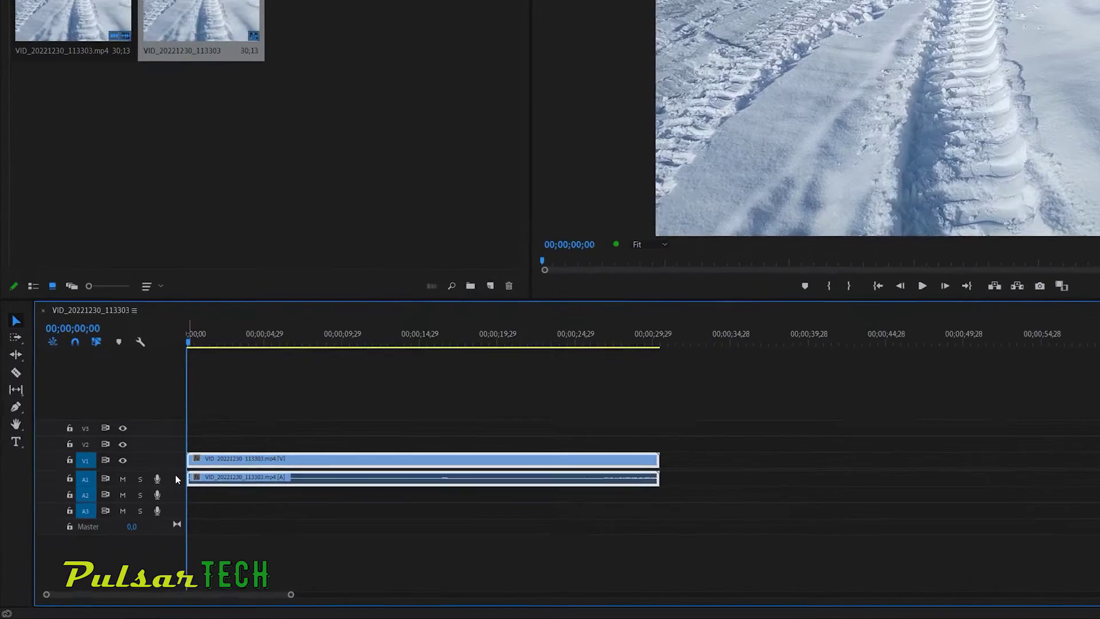
pyautogui.doubleClick(150, 496)
pyautogui.moveTo(367, 371); pyautogui.dragTo(490, 574)
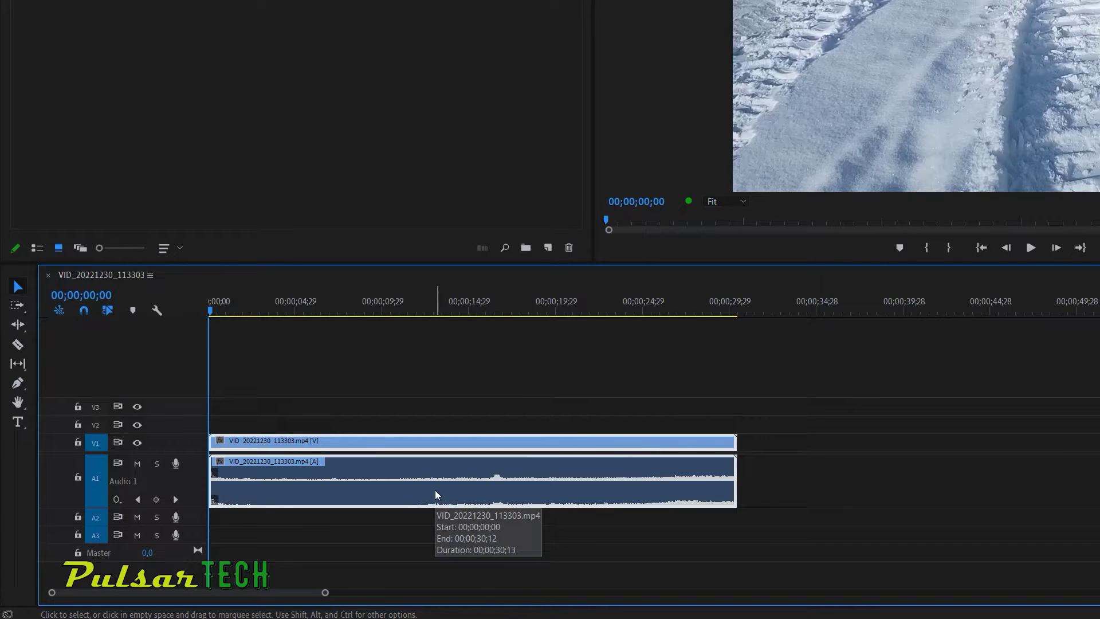
# - Delete the linked clip's video and audio together from the timeline
pyautogui.click(439, 440)
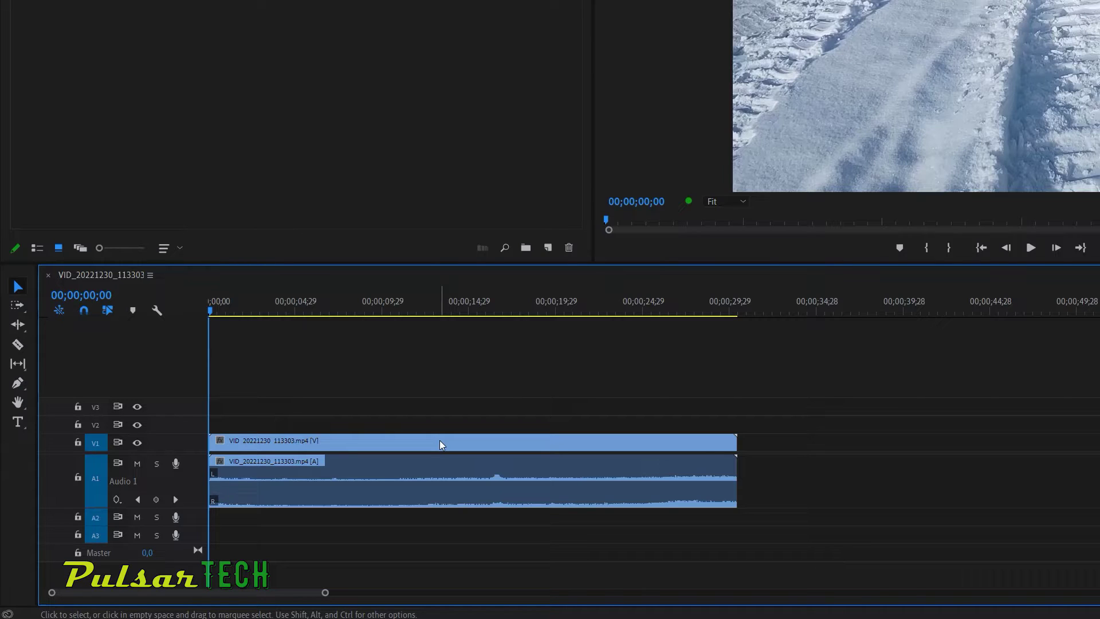
pyautogui.hotkey('shift', '1')
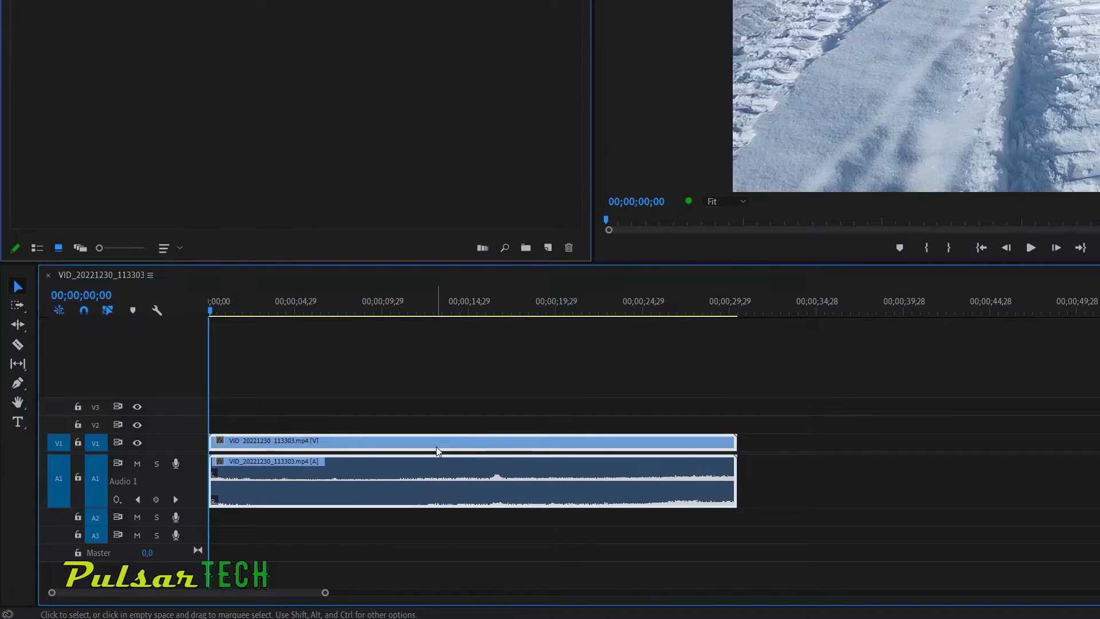
pyautogui.click(390, 349)
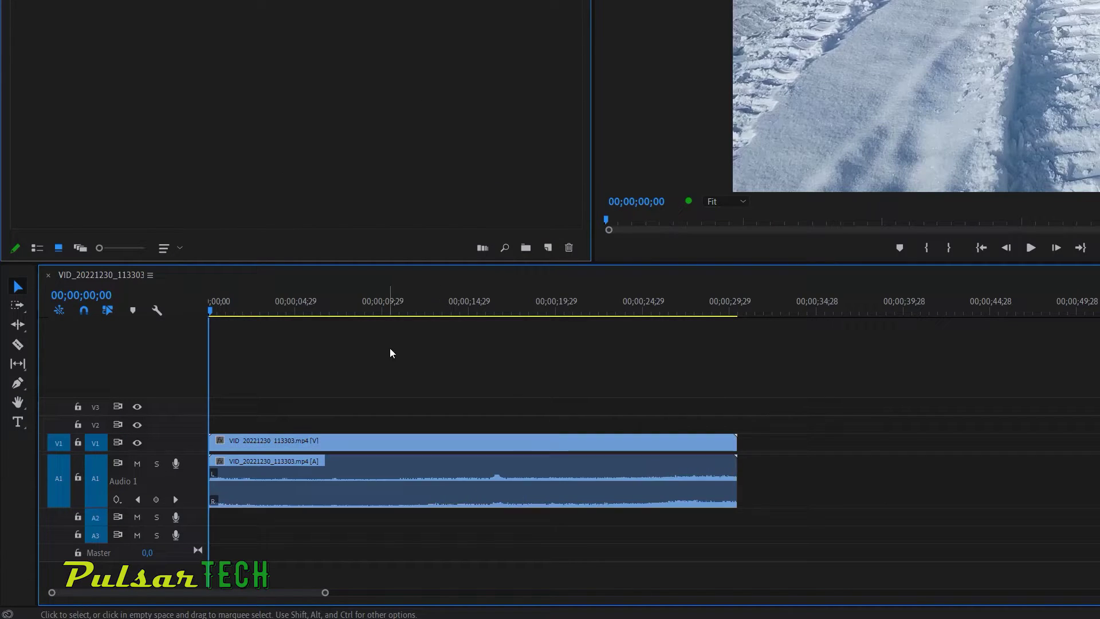
pyautogui.click(412, 441)
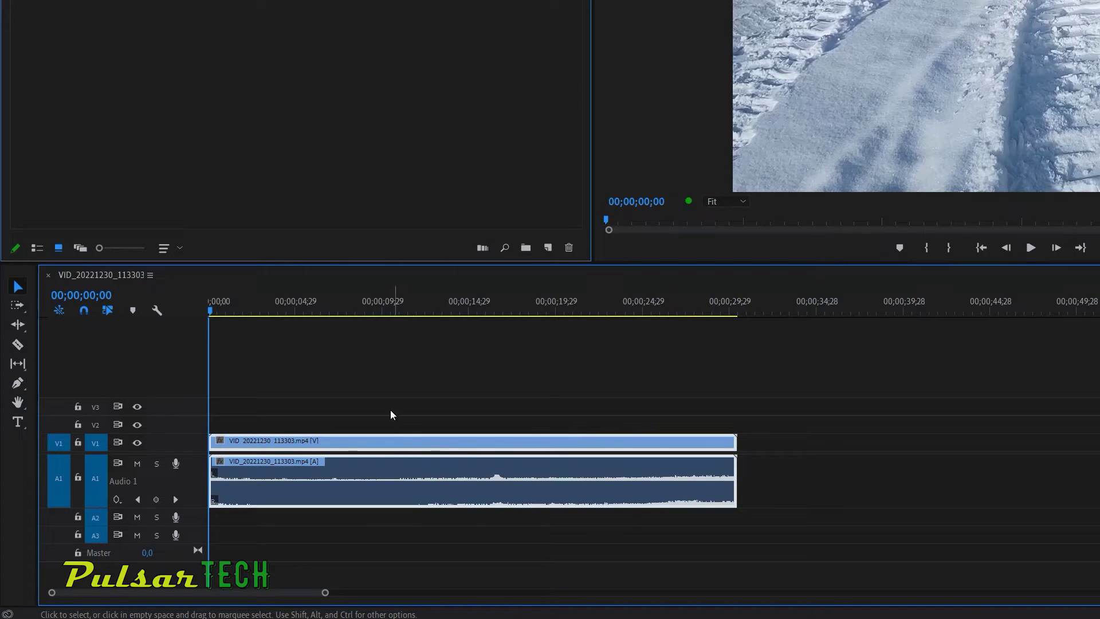
pyautogui.click(397, 427)
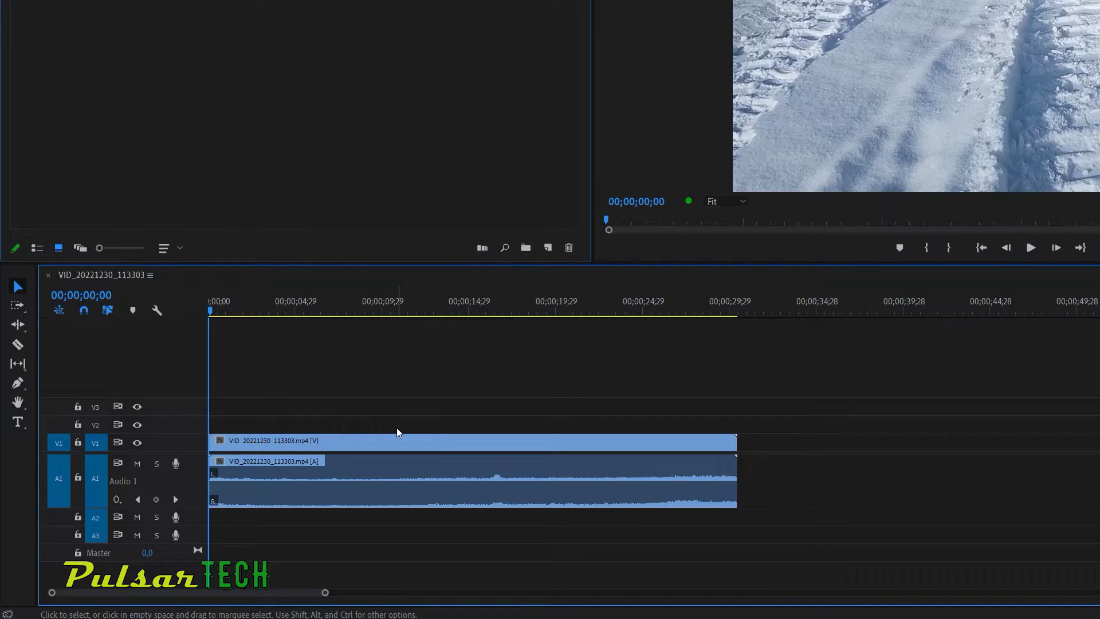
pyautogui.click(479, 451)
pyautogui.press('Delete')
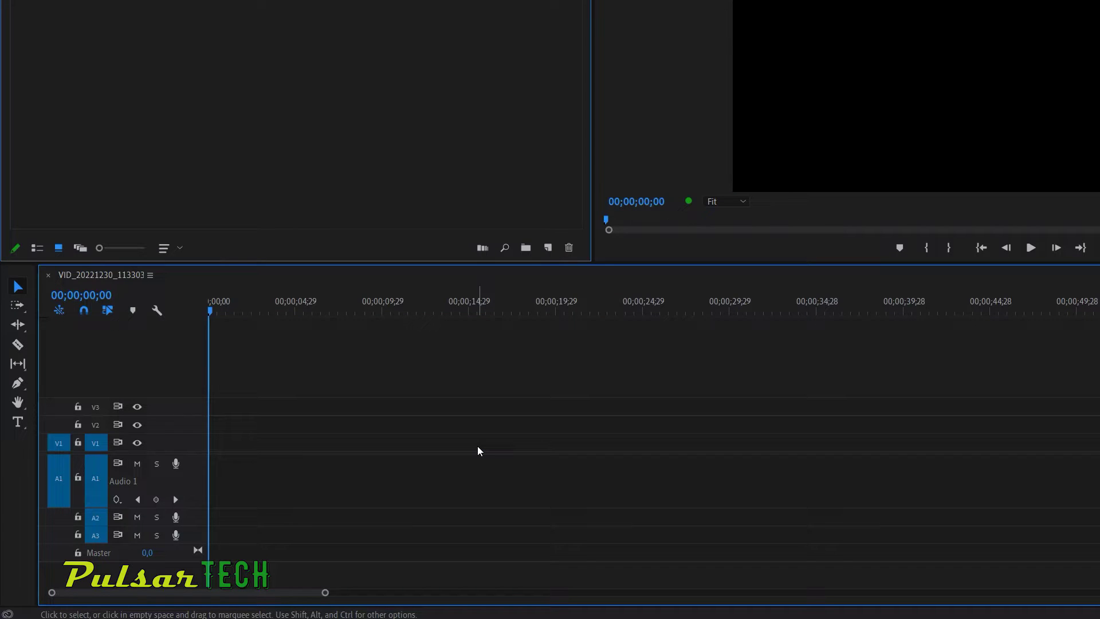
# - Put VID_20221230_113303.mp4 back at the start of the timeline and unlink its video from its audio
pyautogui.moveTo(253, 247); pyautogui.dragTo(198, 444)
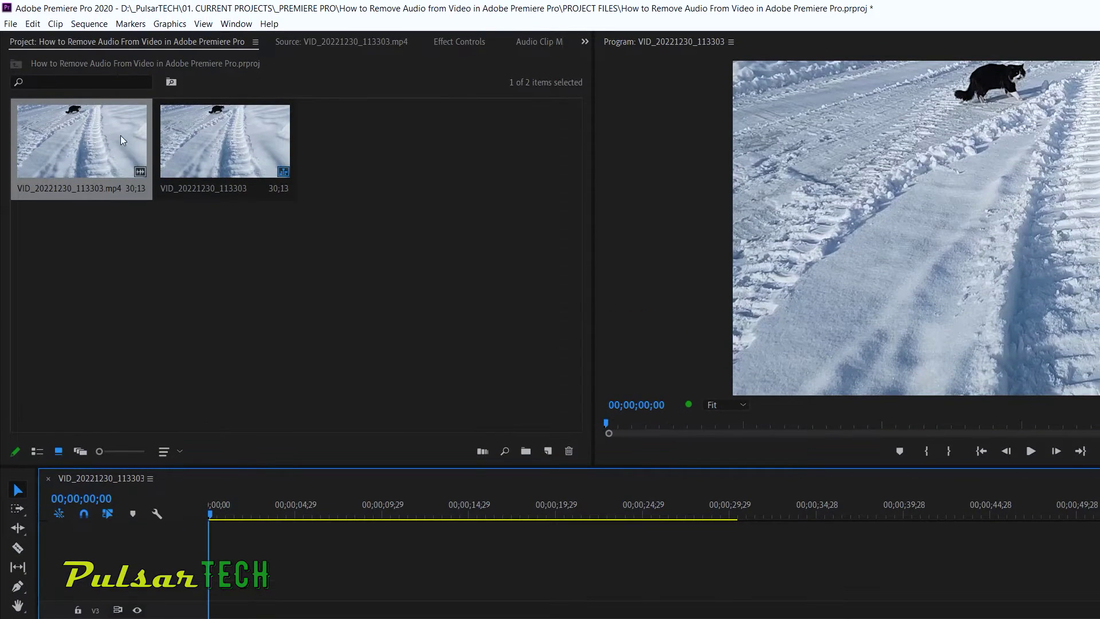
pyautogui.click(59, 28)
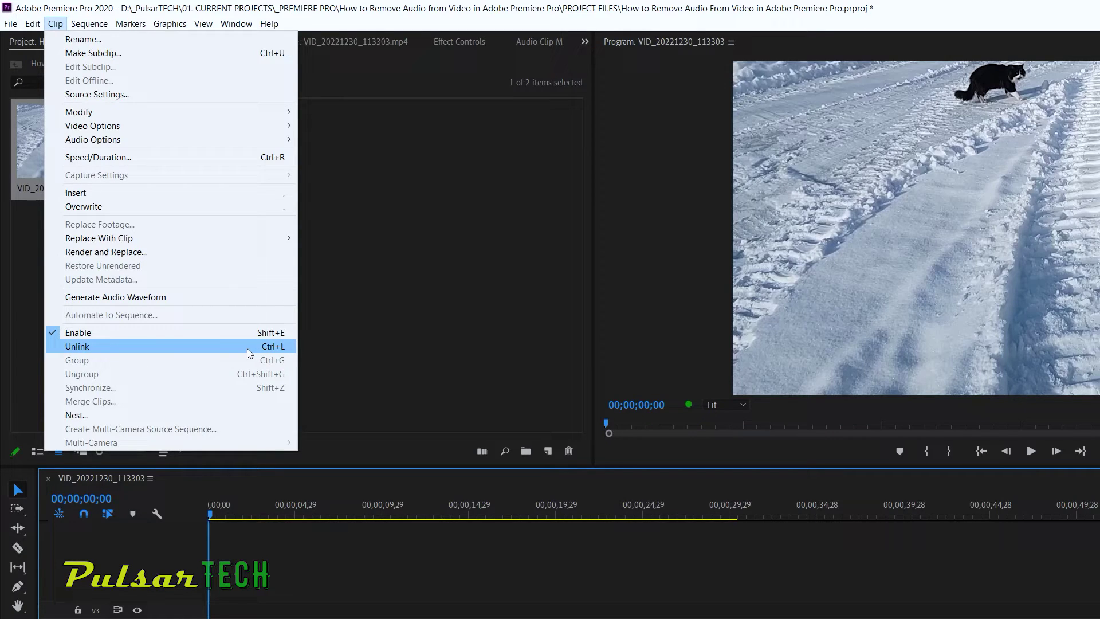
pyautogui.click(88, 346)
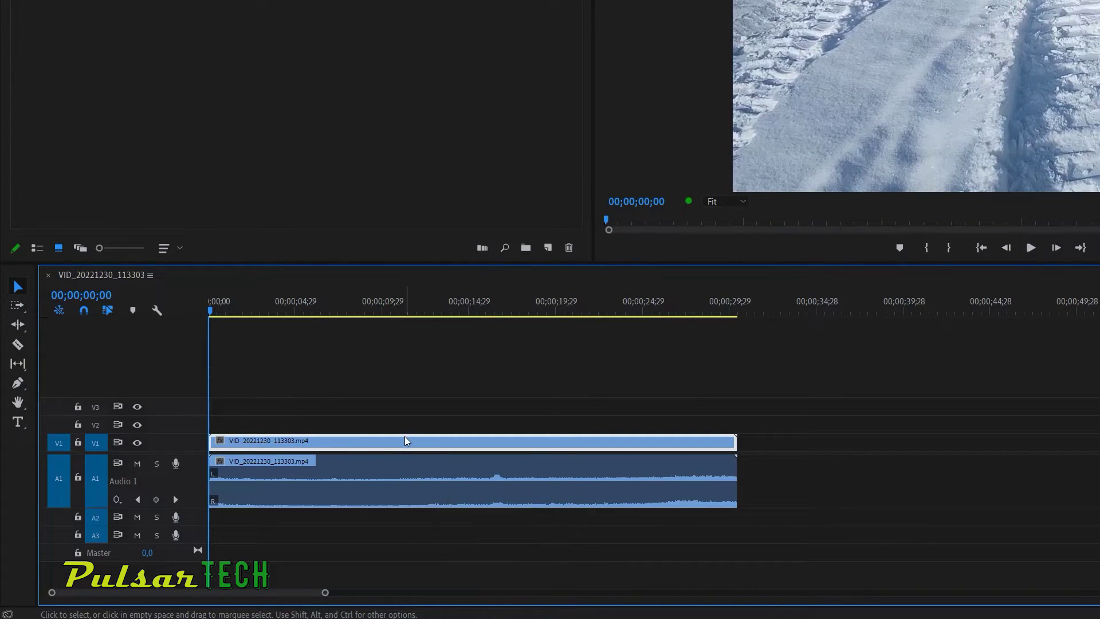
# - Delete the unlinked audio clip from the Audio 1 track and scrub through the remaining video
pyautogui.click(401, 473)
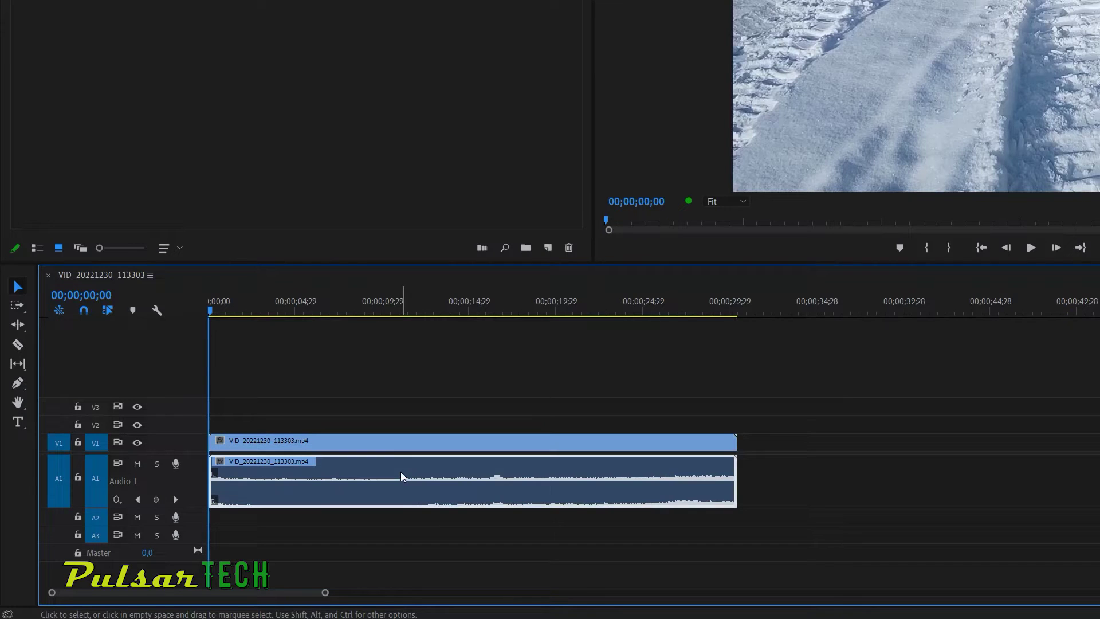
pyautogui.click(383, 444)
pyautogui.click(380, 470)
pyautogui.click(370, 442)
pyautogui.click(373, 464)
pyautogui.press('Delete')
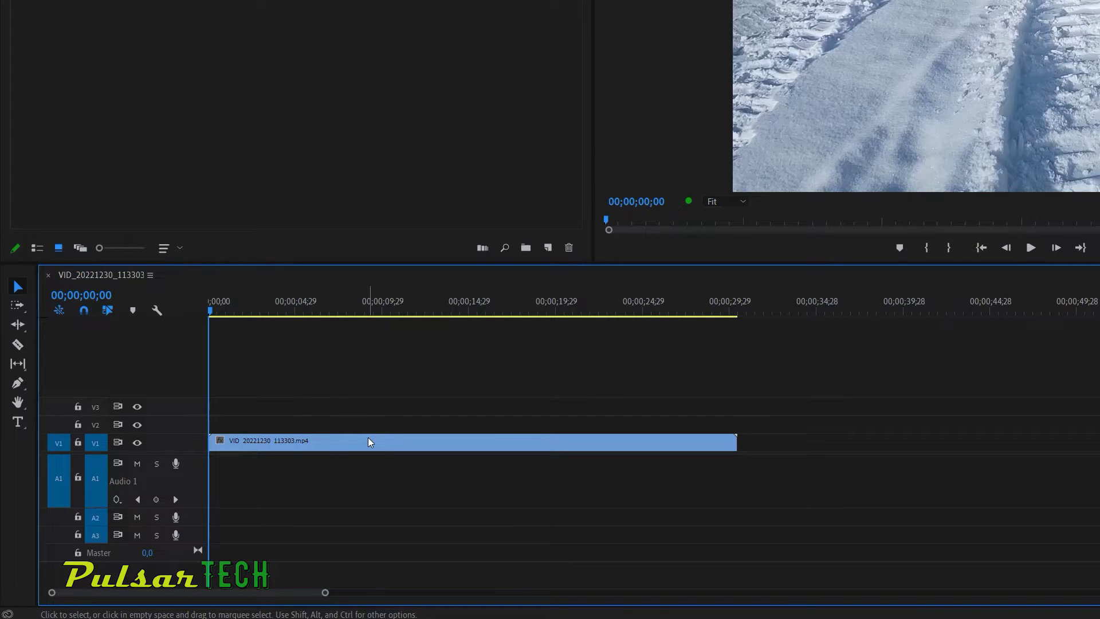
pyautogui.moveTo(269, 314); pyautogui.dragTo(420, 315)
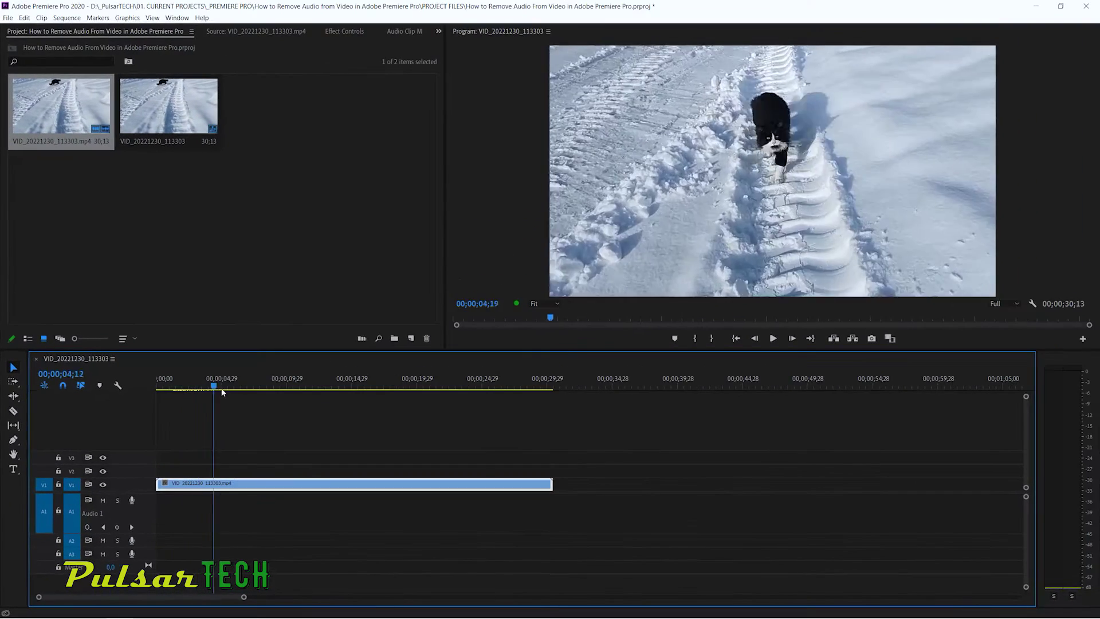
pyautogui.moveTo(314, 390); pyautogui.dragTo(90, 391)
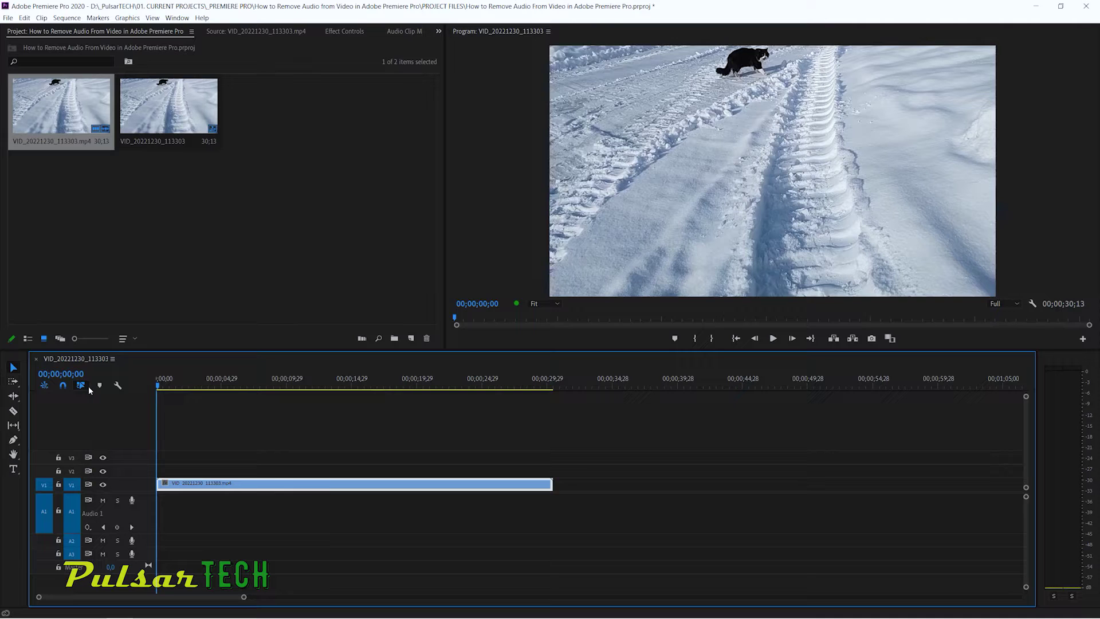
# - Add a second copy of VID_20221230_113303.mp4 directly after the first clip and unlink its video from its audio
pyautogui.click(86, 115)
pyautogui.moveTo(687, 366); pyautogui.dragTo(631, 480)
pyautogui.click(603, 382)
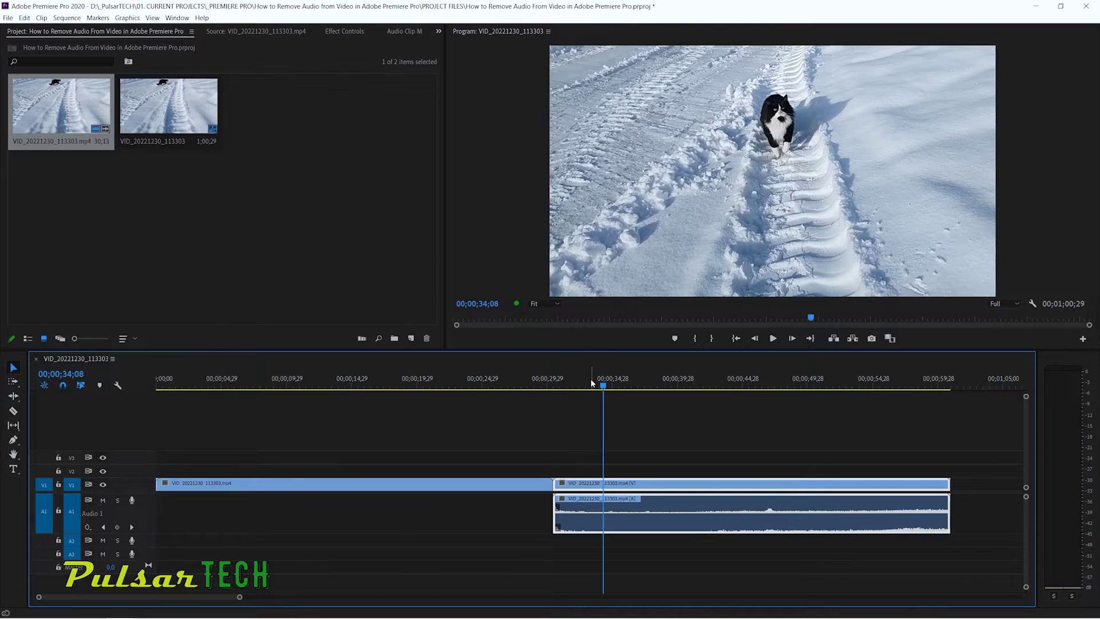
pyautogui.click(42, 18)
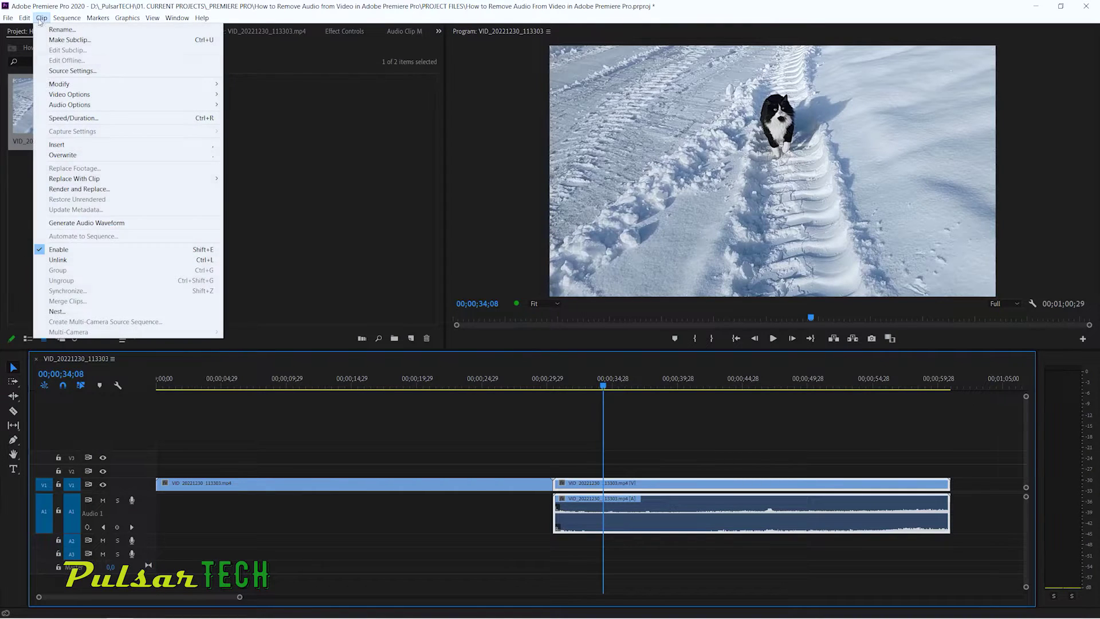
pyautogui.click(191, 263)
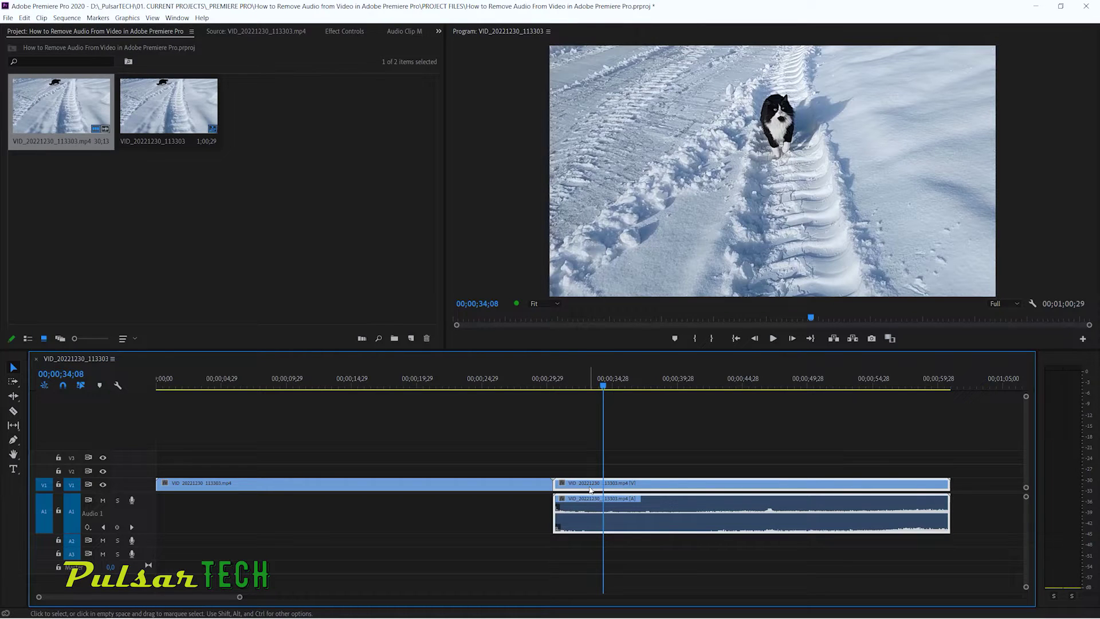
pyautogui.hotkey('ctrl', 'l')
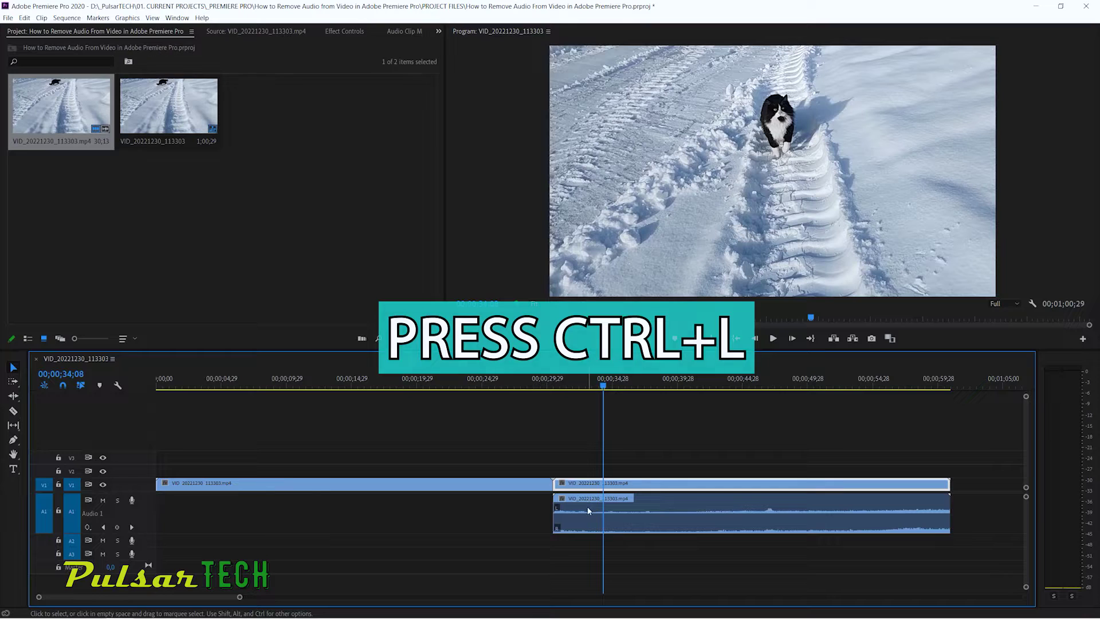
# - Try deleting the second clip's unlinked audio, and undo the deletion
pyautogui.click(576, 511)
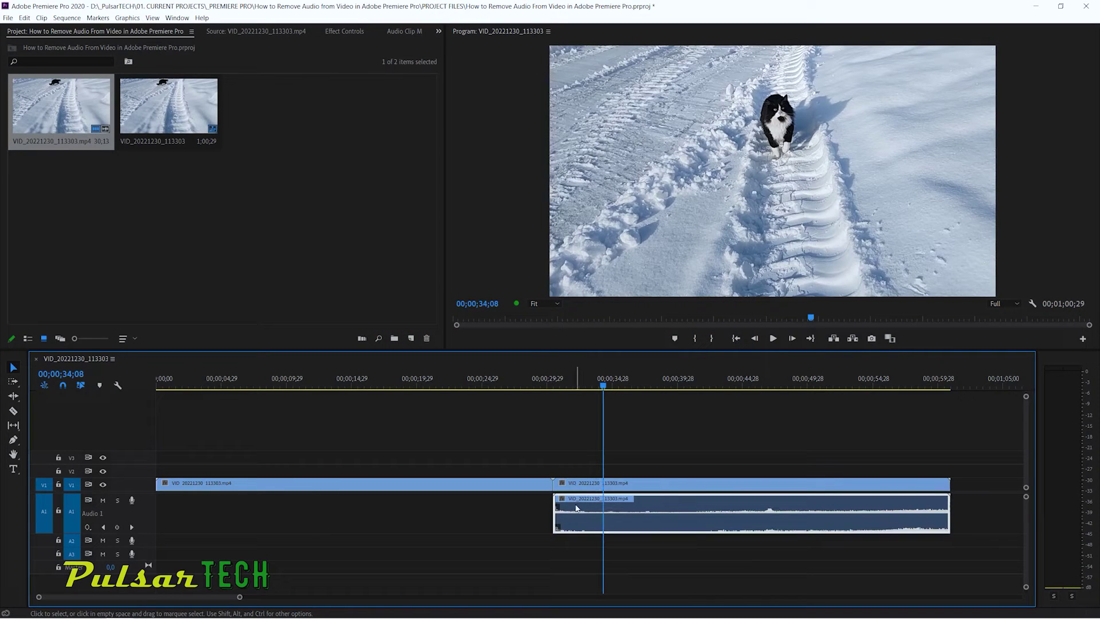
pyautogui.press('Delete')
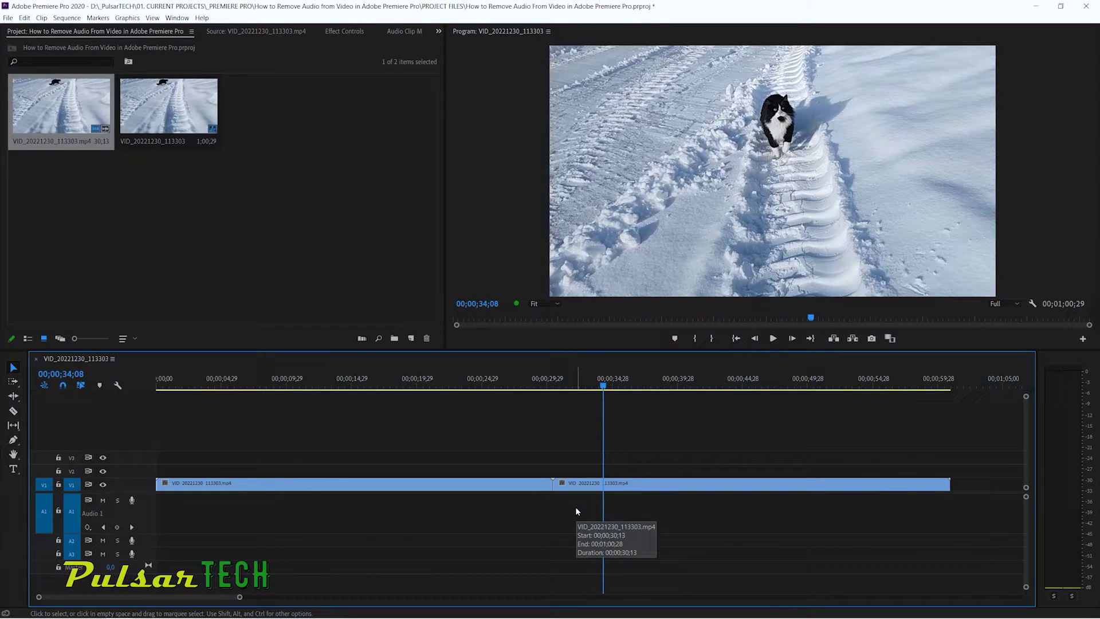
pyautogui.hotkey('ctrl', 'z')
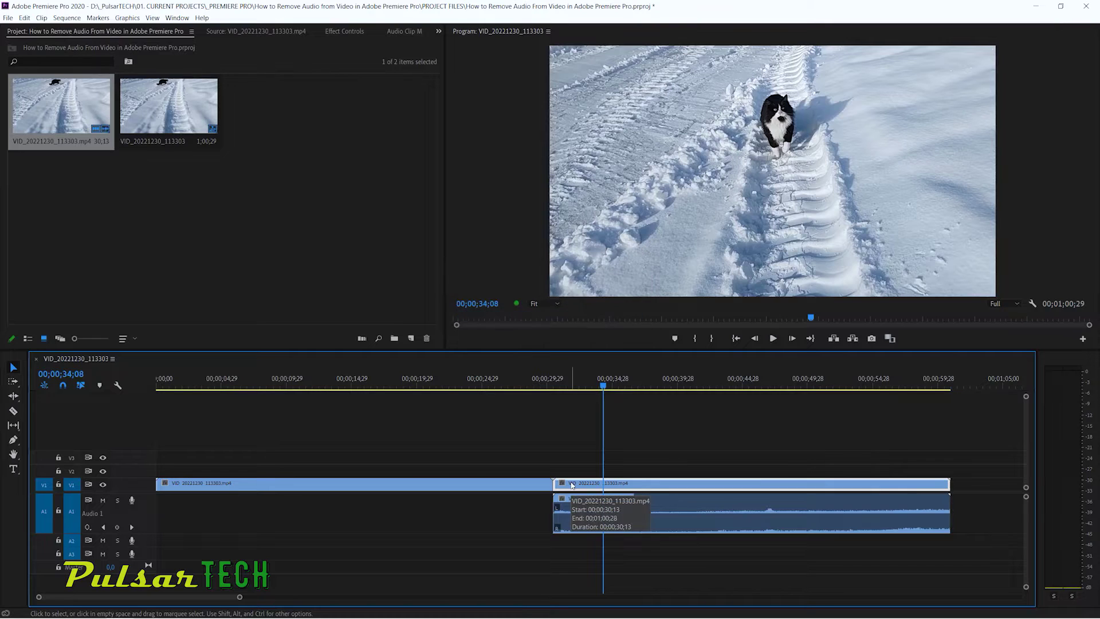
# - Move the clip to the start of the sequence and try deleting only its audio portion while it stays linked
pyautogui.moveTo(570, 480); pyautogui.dragTo(164, 497)
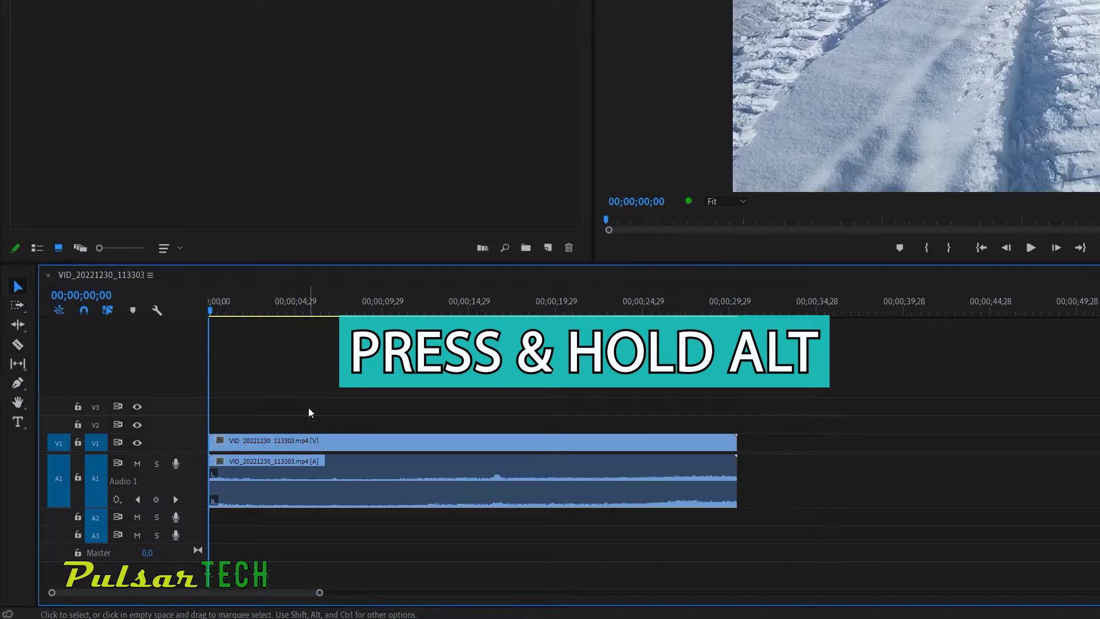
pyautogui.keyDown('alt'); pyautogui.click(339, 466); pyautogui.keyUp('alt')
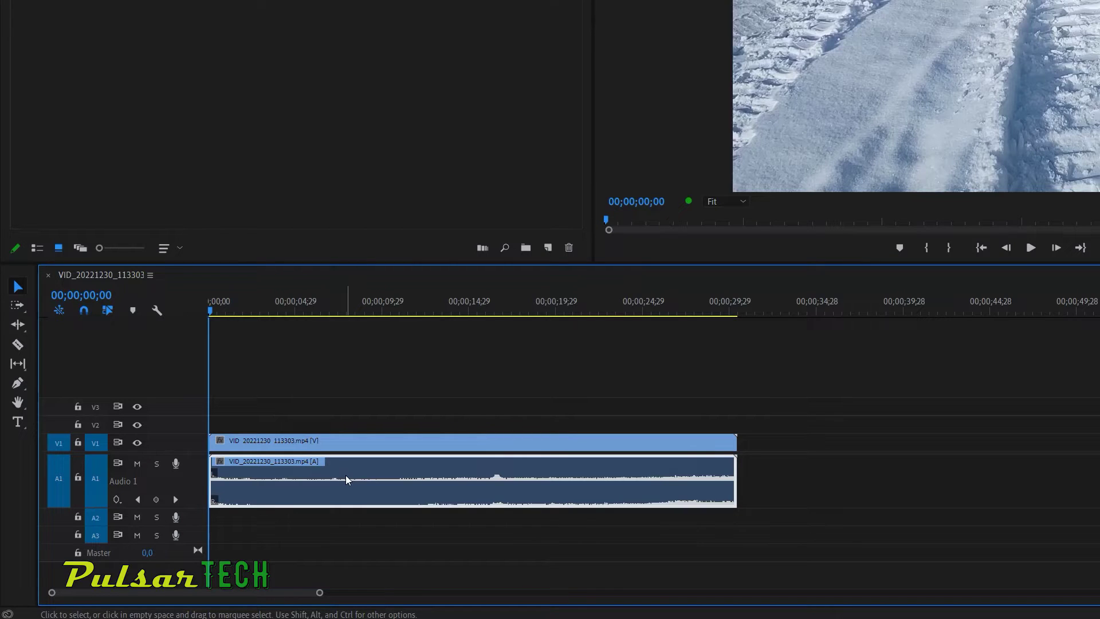
pyautogui.press('Delete')
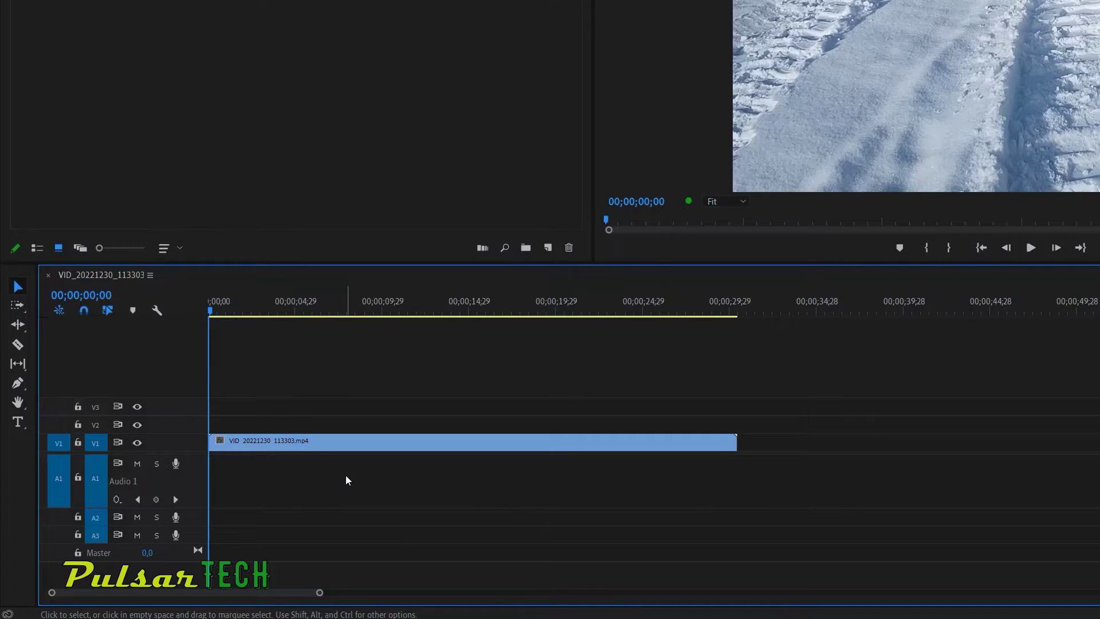
pyautogui.hotkey('ctrl', 'z')
# - Select only the linked clip's audio portion and trim its end back to about 13 seconds
pyautogui.click(301, 314)
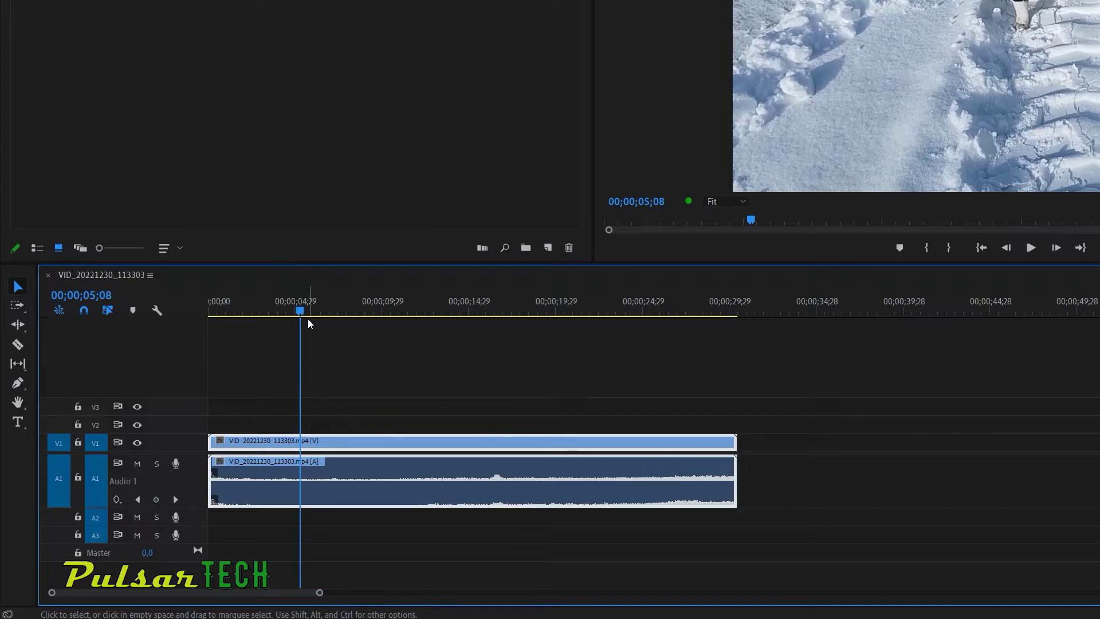
pyautogui.click(507, 423)
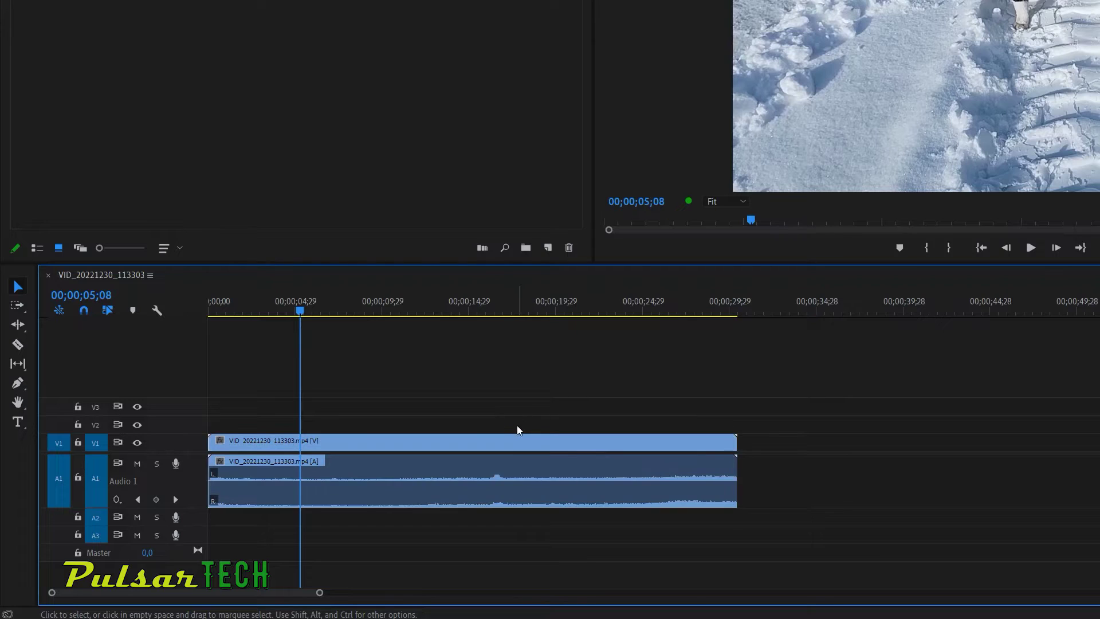
pyautogui.click(476, 491)
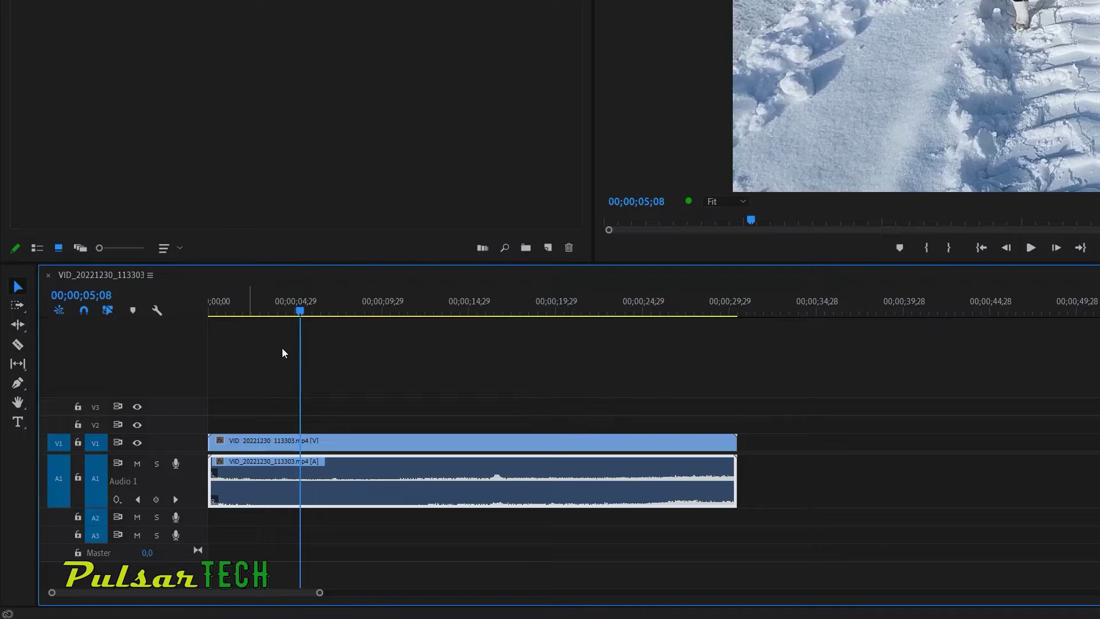
pyautogui.moveTo(734, 478); pyautogui.dragTo(430, 477)
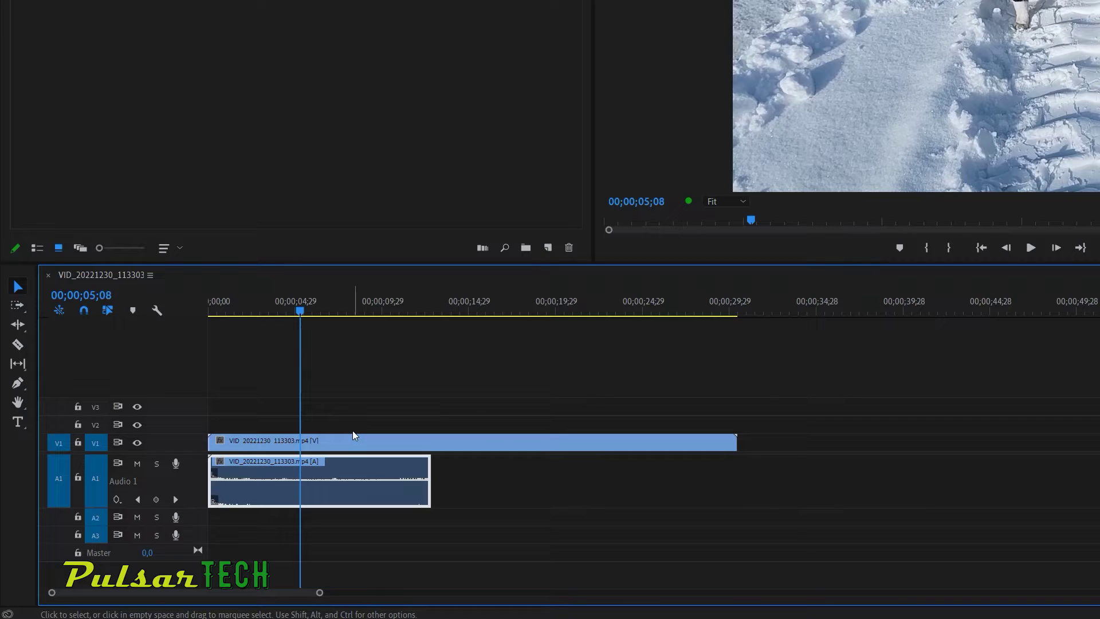
# - Select the linked video and shortened audio together, and preview the sequence at 00;00;14;24 and 00;00;18;20
pyautogui.click(381, 440)
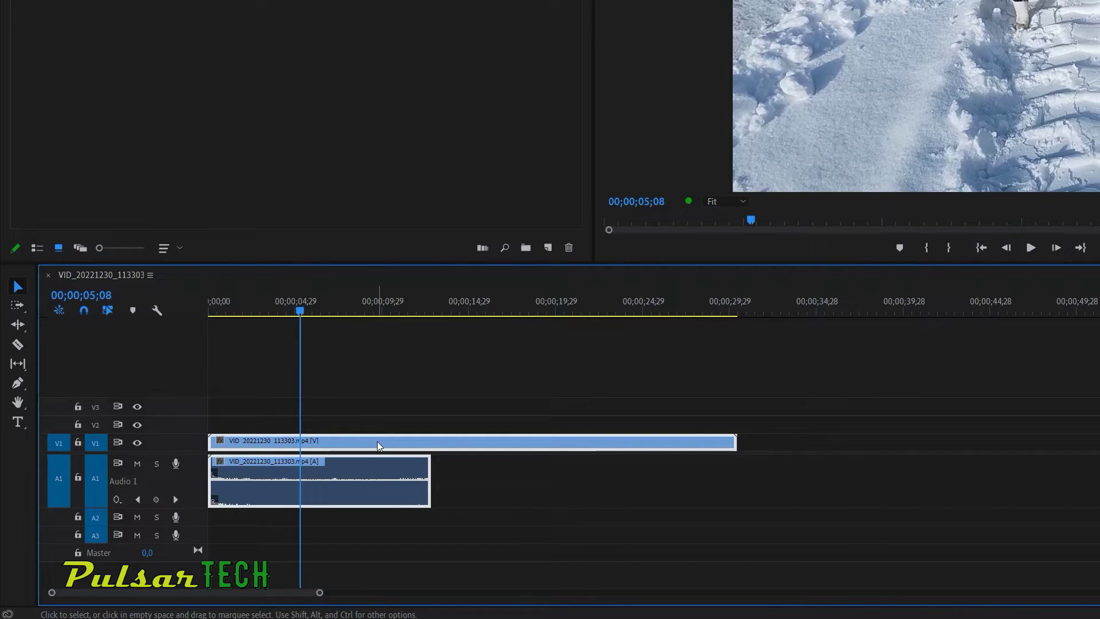
pyautogui.moveTo(413, 445); pyautogui.dragTo(247, 447)
pyautogui.click(467, 304)
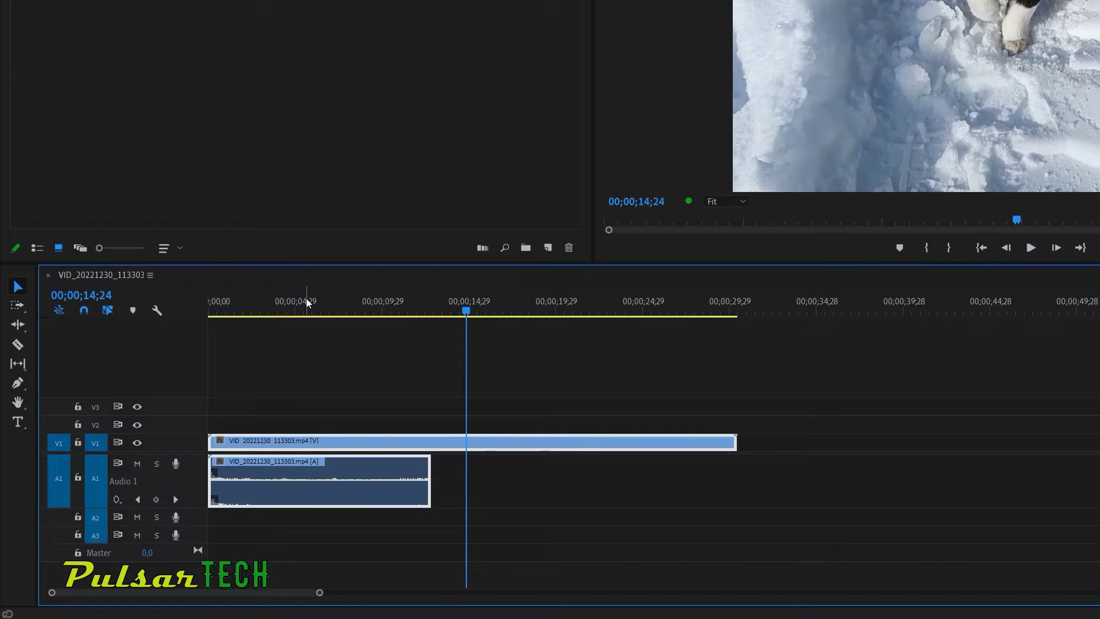
pyautogui.click(530, 310)
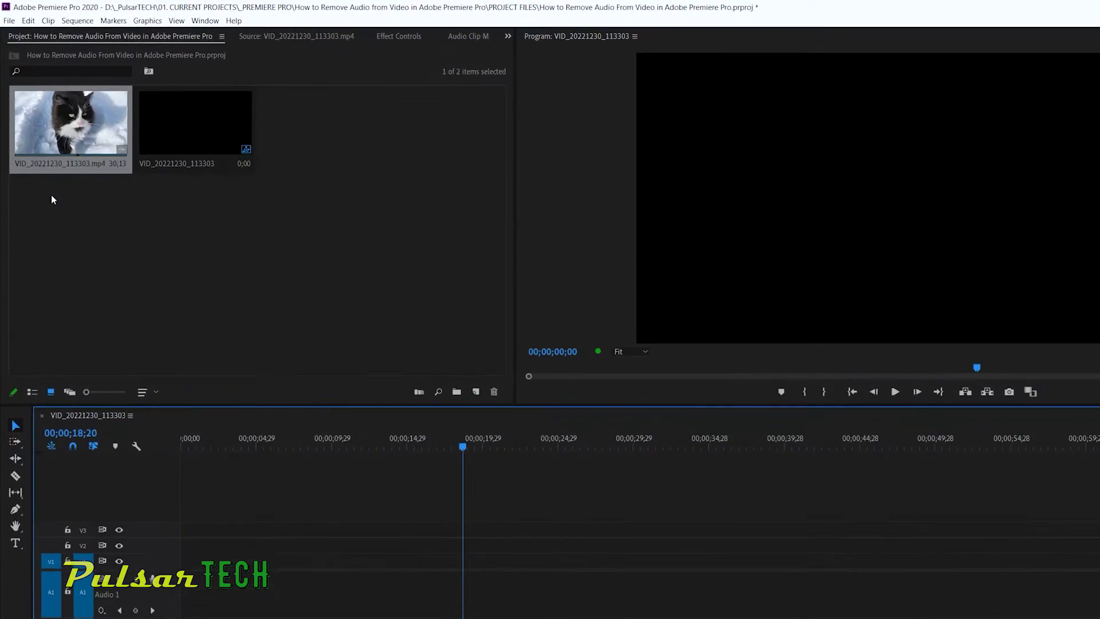
# - Open VID_20221230_113303.mp4 in the Source Monitor and place only its video at the start of track V1
pyautogui.doubleClick(52, 148)
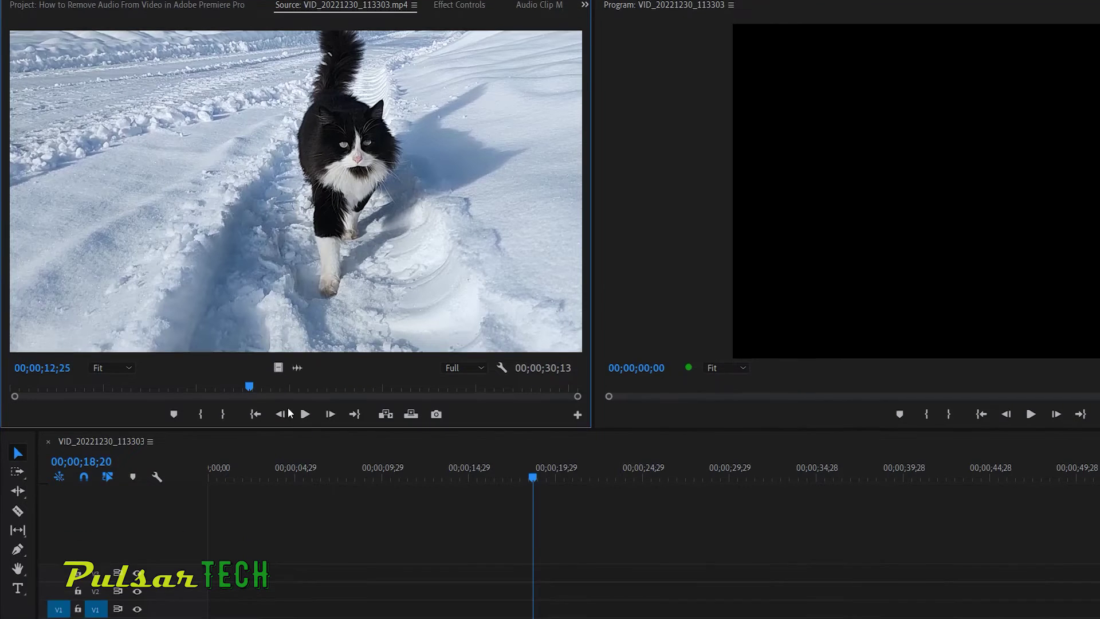
pyautogui.moveTo(278, 404); pyautogui.dragTo(211, 475)
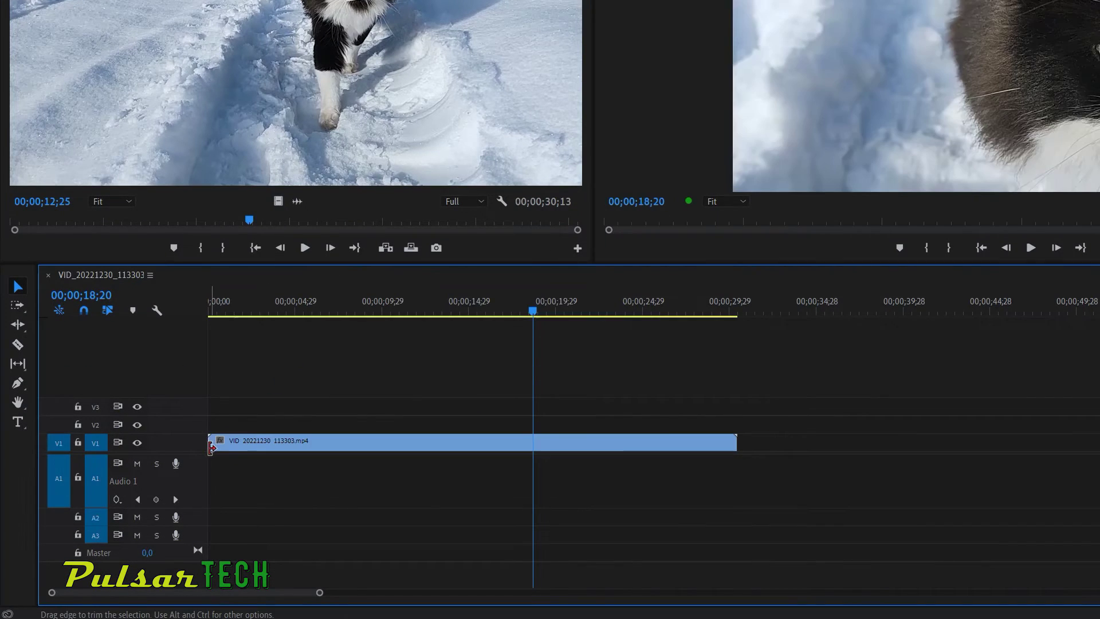
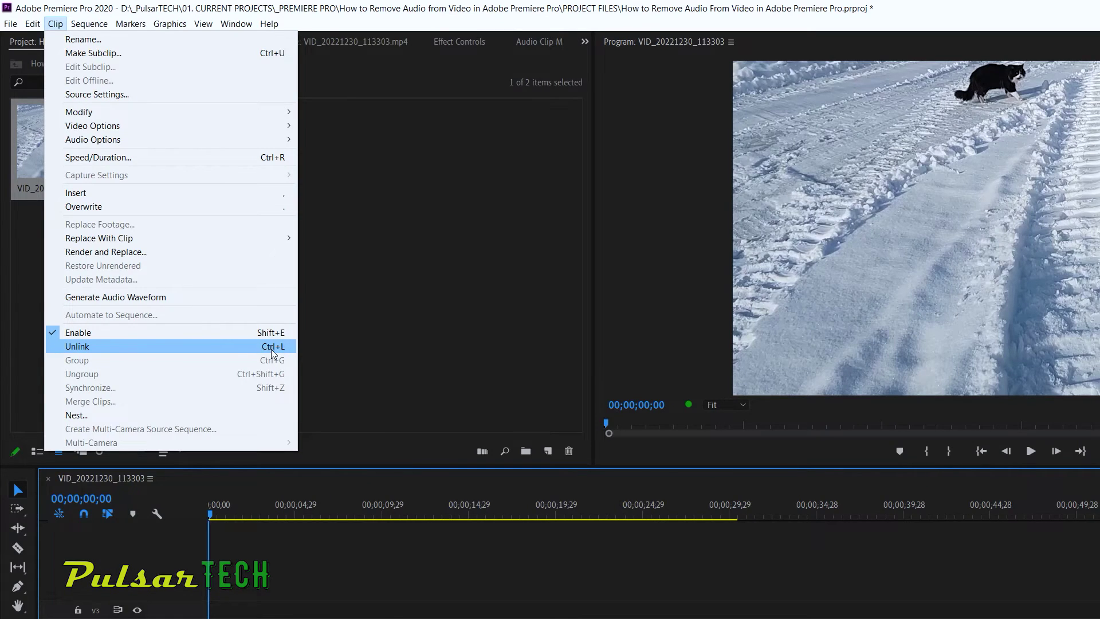
# - Remove the clip's audio by unlinking and deleting it, and alternatively by deleting only the audio portion while linked
pyautogui.click(271, 346)
pyautogui.press('Delete')
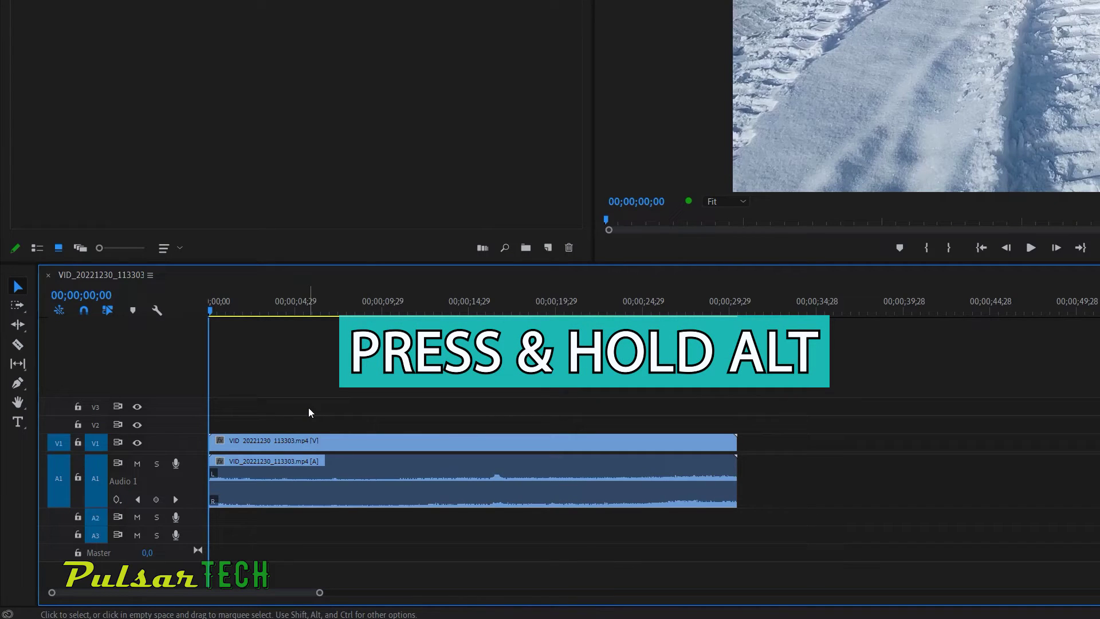
pyautogui.keyDown('alt'); pyautogui.click(340, 467); pyautogui.keyUp('alt')
pyautogui.press('Delete')
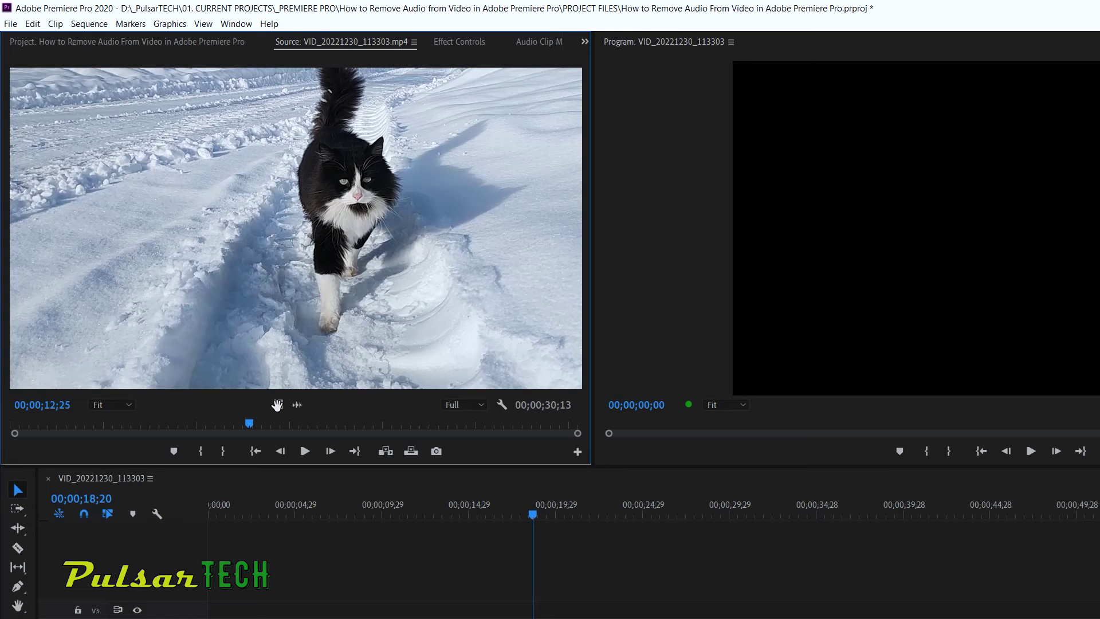
# - Insert the video-only portion of the source clip at the beginning of the empty sequence on V1
pyautogui.moveTo(279, 412); pyautogui.dragTo(224, 618)
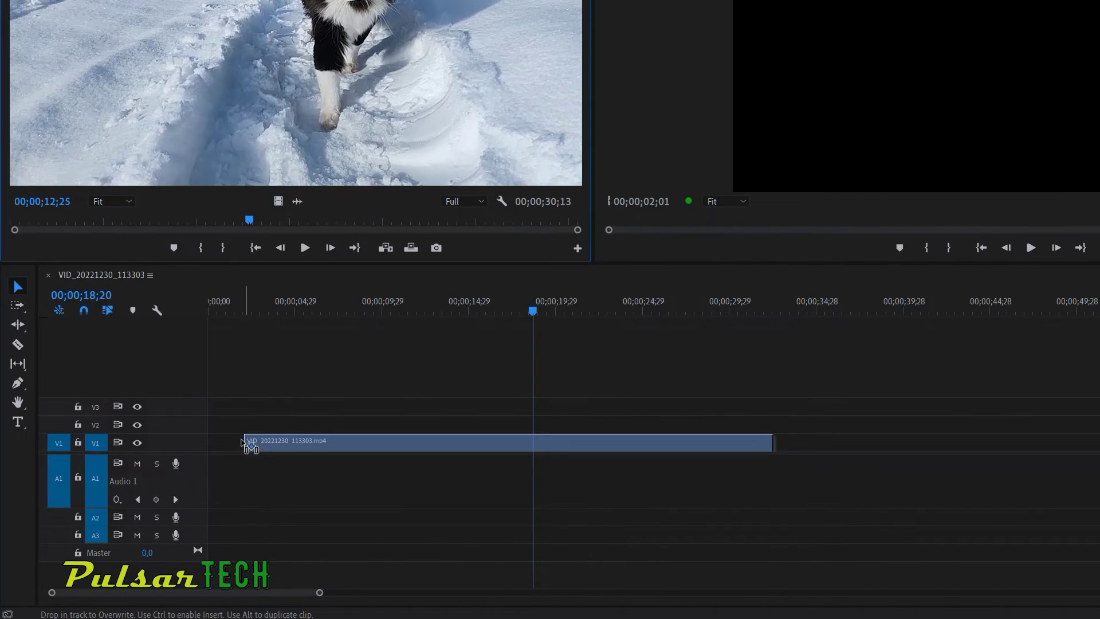
pyautogui.moveTo(218, 453); pyautogui.dragTo(216, 451)
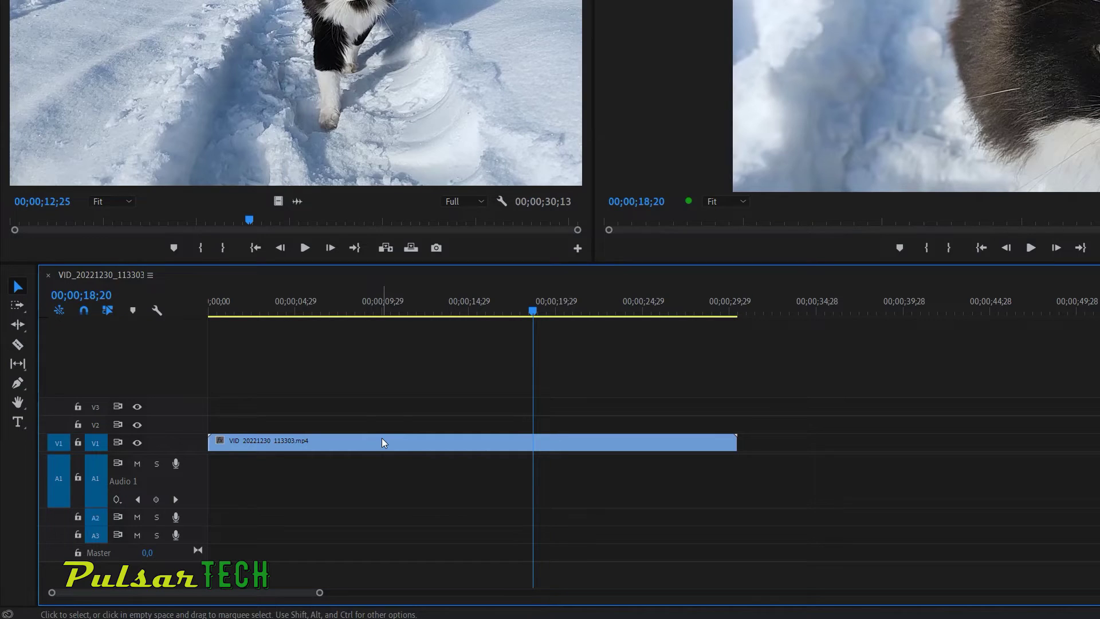
# - Delete the video-only clip and place the full VID_20221230_113303.mp4 with audio at the start of the sequence
pyautogui.press('Delete')
pyautogui.hotkey('shift', '1')
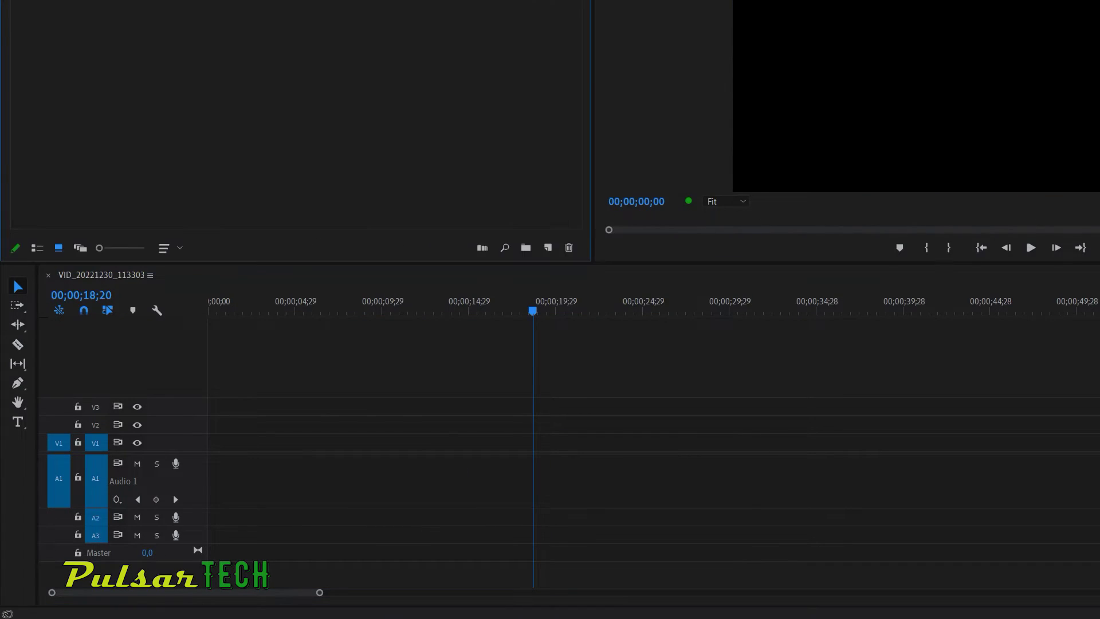
pyautogui.moveTo(287, 264); pyautogui.dragTo(217, 459)
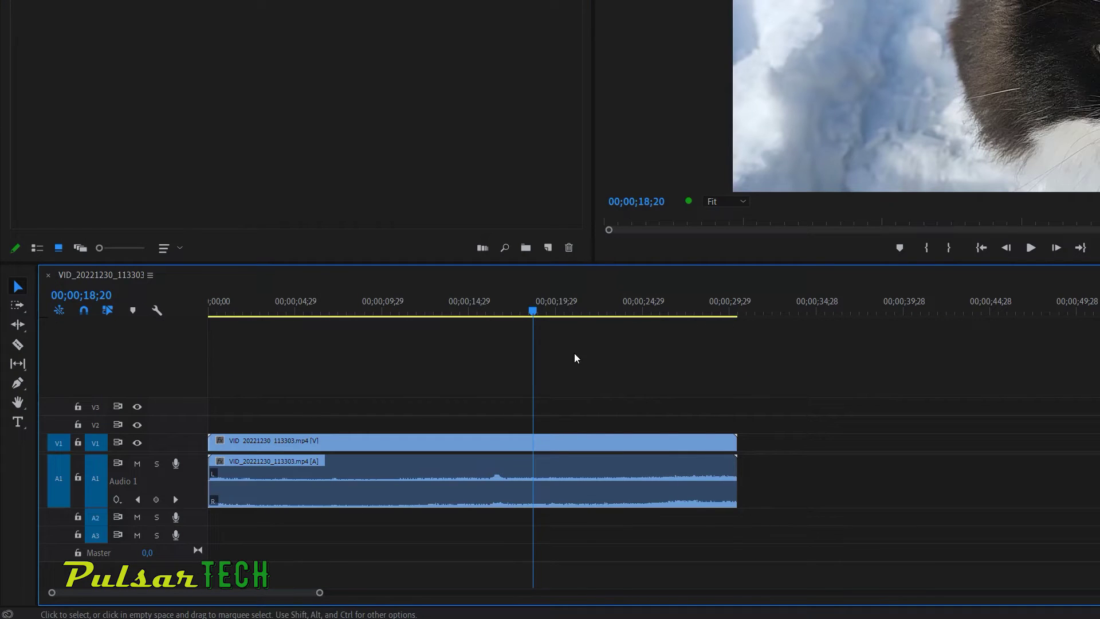
# - Mute the Audio 1 track, select the clip, and unmute the track again
pyautogui.click(138, 465)
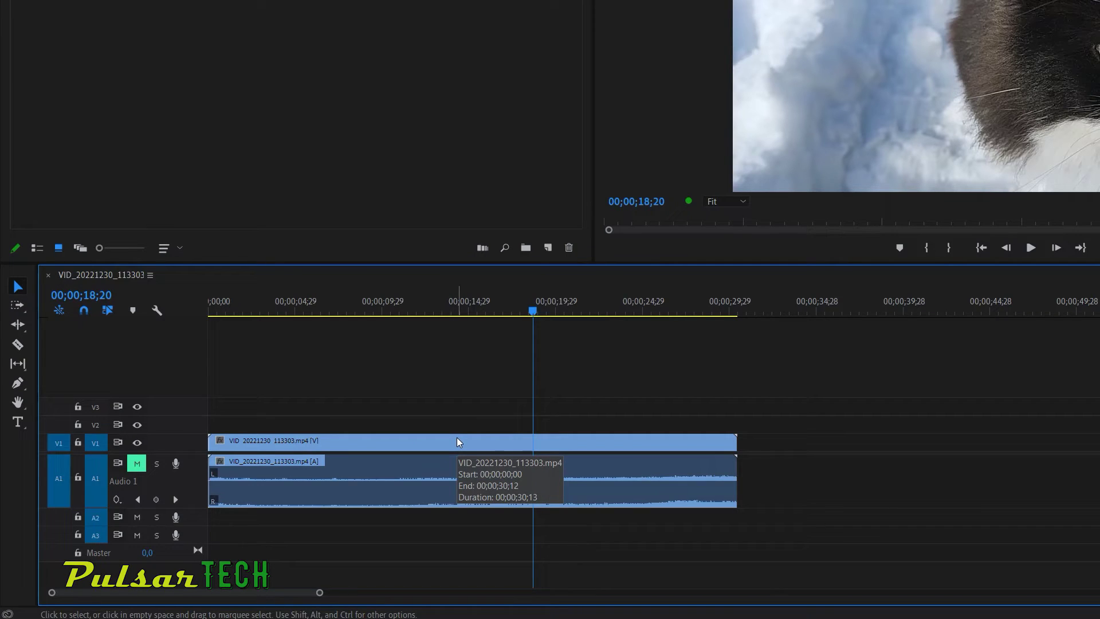
pyautogui.click(247, 442)
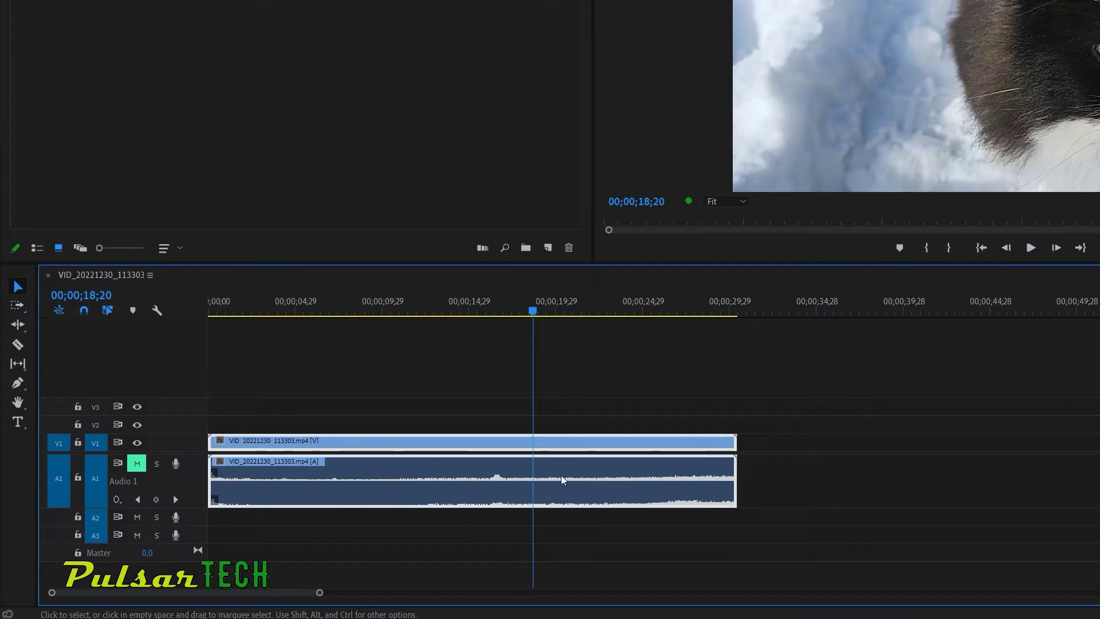
pyautogui.click(138, 464)
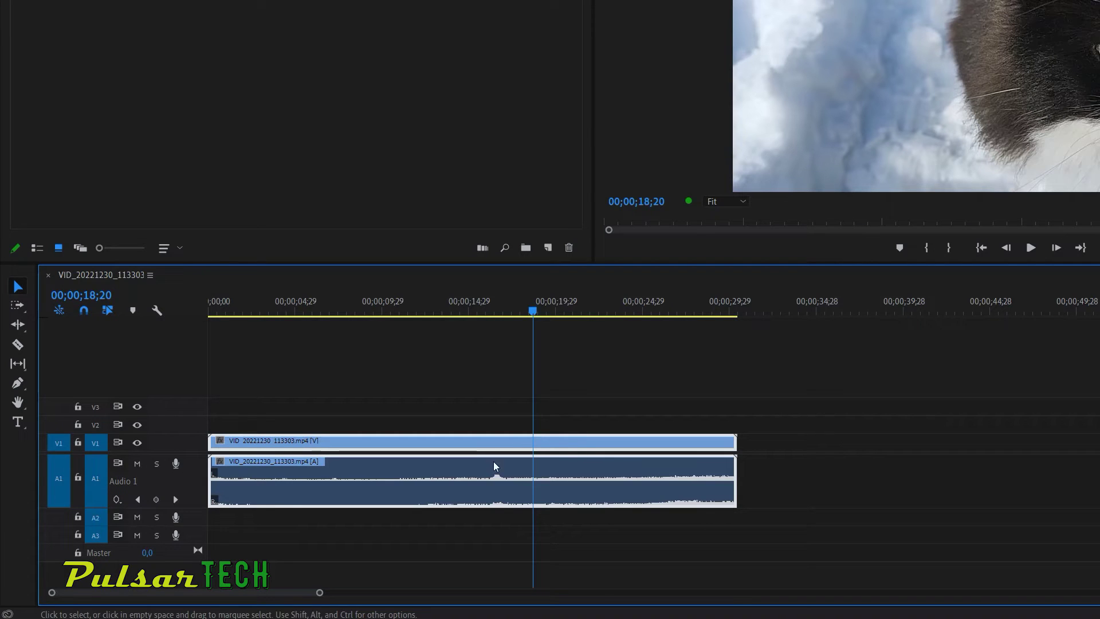
# - Add a second copy of VID_20221230_113303.mp4 directly after the first clip and select both clips
pyautogui.click(207, 29)
pyautogui.moveTo(83, 0); pyautogui.dragTo(815, 469)
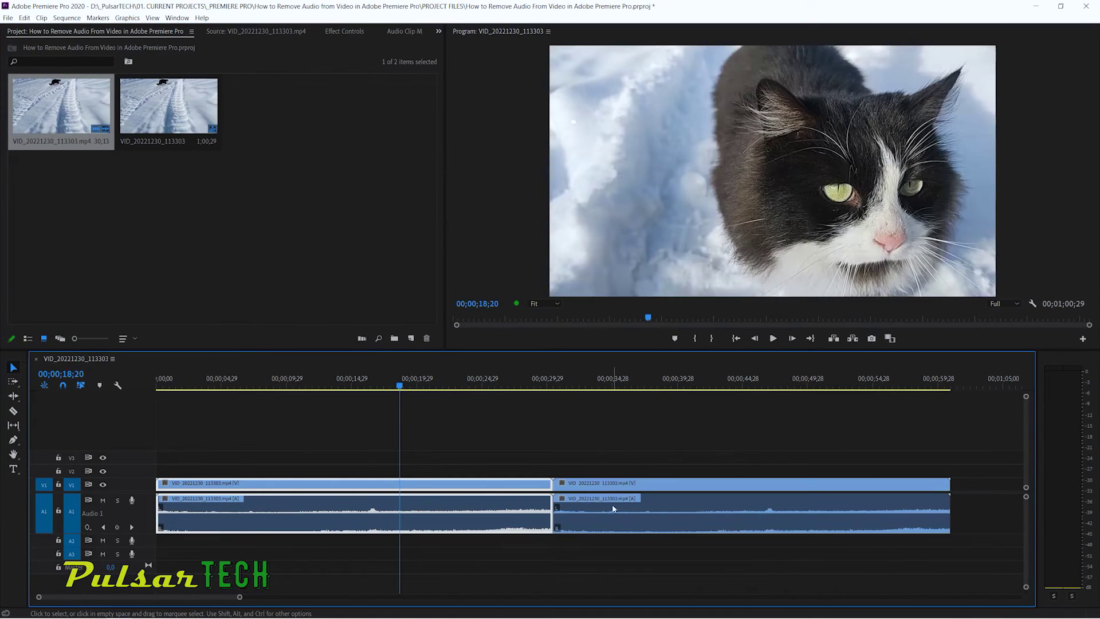
pyautogui.moveTo(509, 447); pyautogui.dragTo(592, 516)
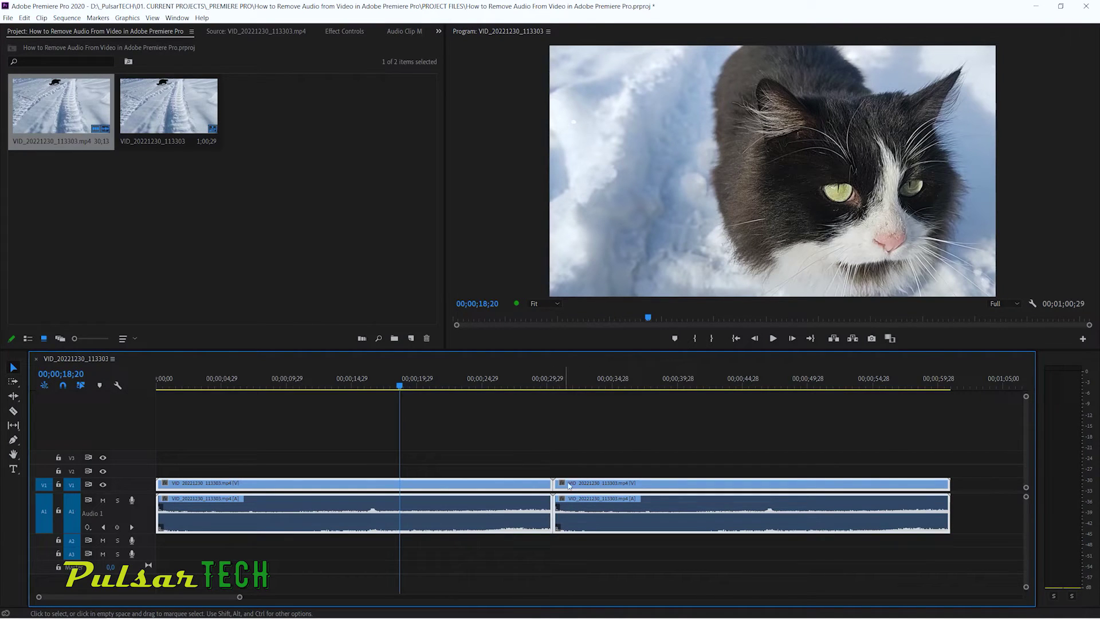
# - Mute the Audio 1 track and move the second clip's audio down to Audio 2
pyautogui.click(102, 500)
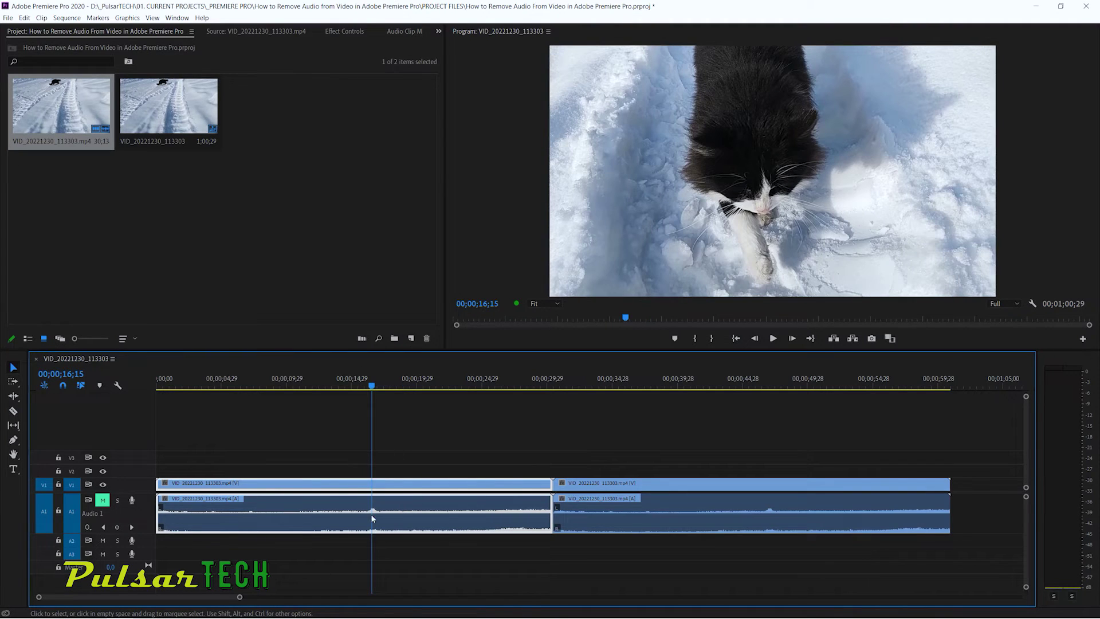
pyautogui.click(635, 492)
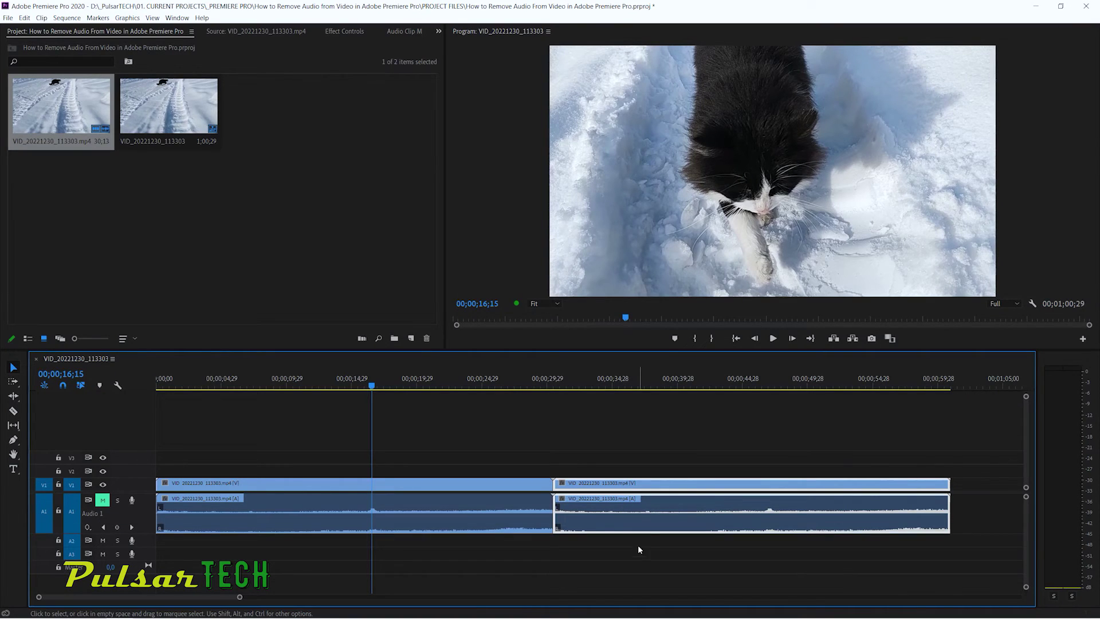
pyautogui.moveTo(633, 525); pyautogui.dragTo(633, 541)
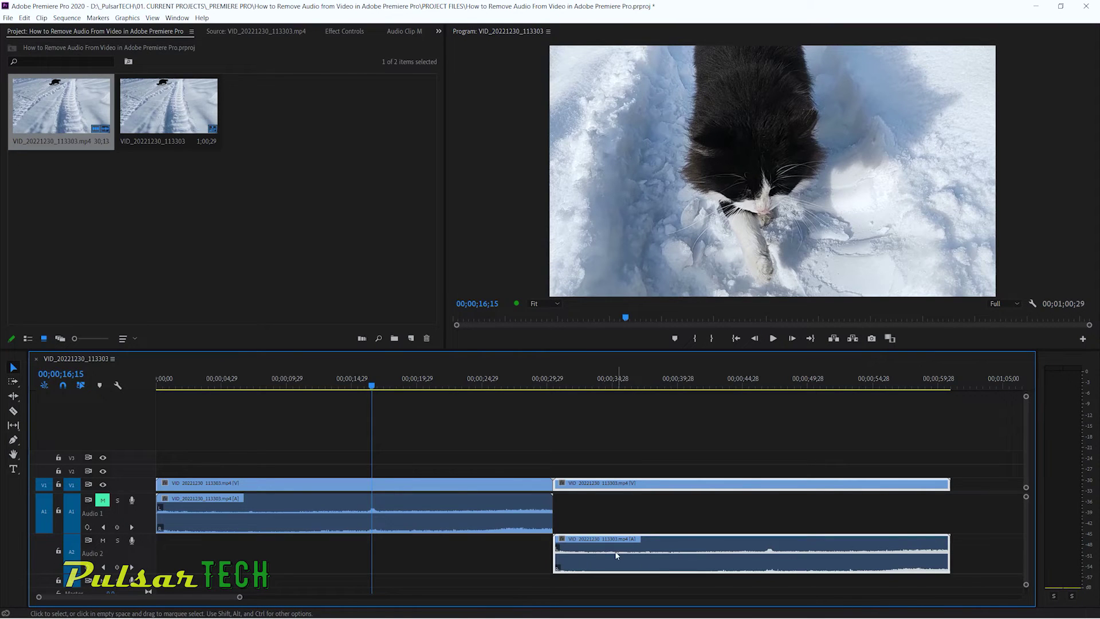
# - Scrub through the muted first clip to 00;00;21;07 and undo moving the second clip's audio to Audio 2
pyautogui.moveTo(198, 394); pyautogui.dragTo(433, 386)
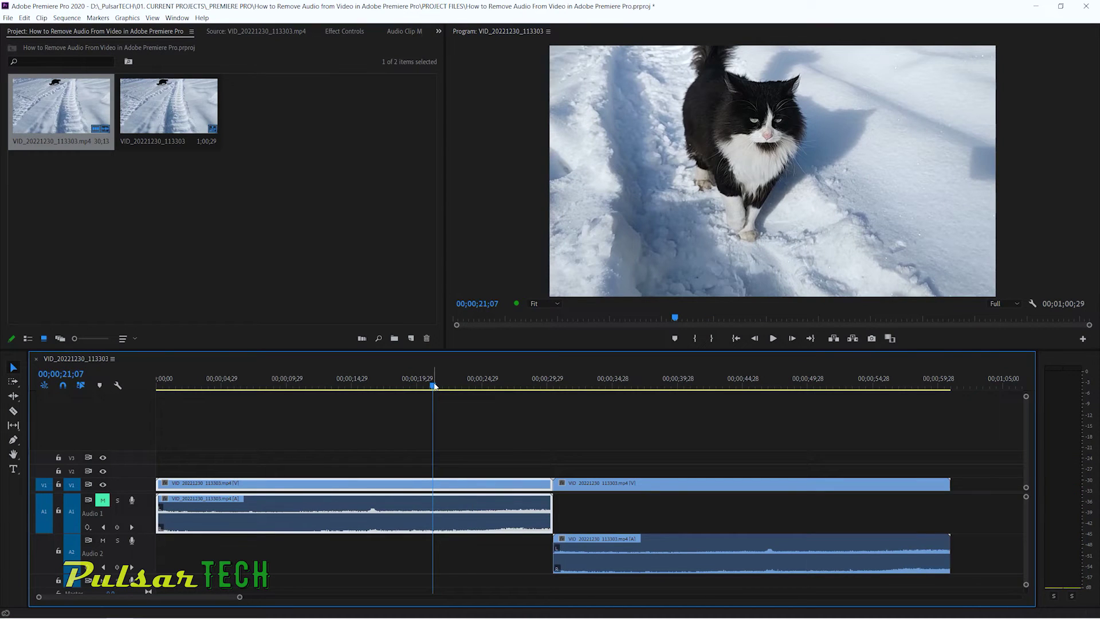
pyautogui.hotkey('ctrl', 'z')
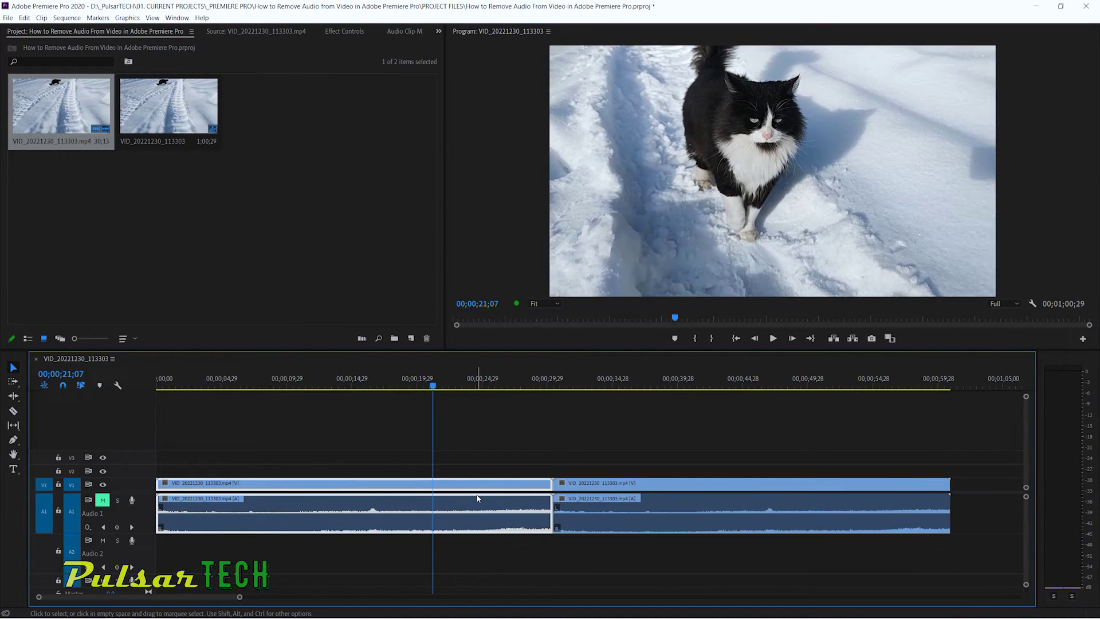
pyautogui.click(469, 557)
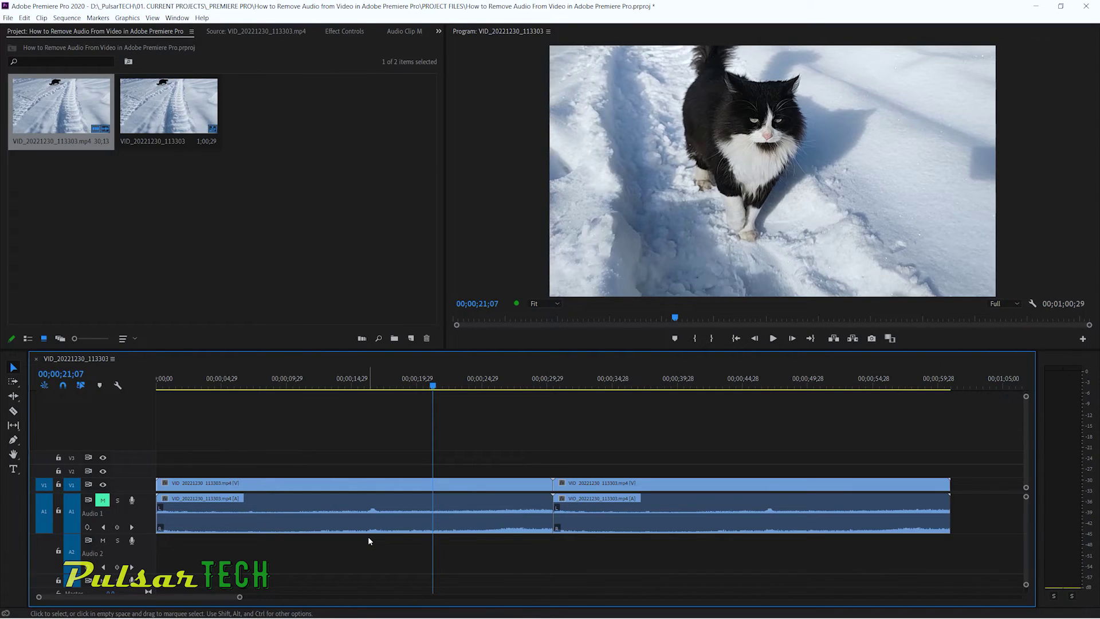
# - Disable only the first clip's audio, unmute Audio 1, and preview the clip up to 00;00;20;24
pyautogui.click(357, 513)
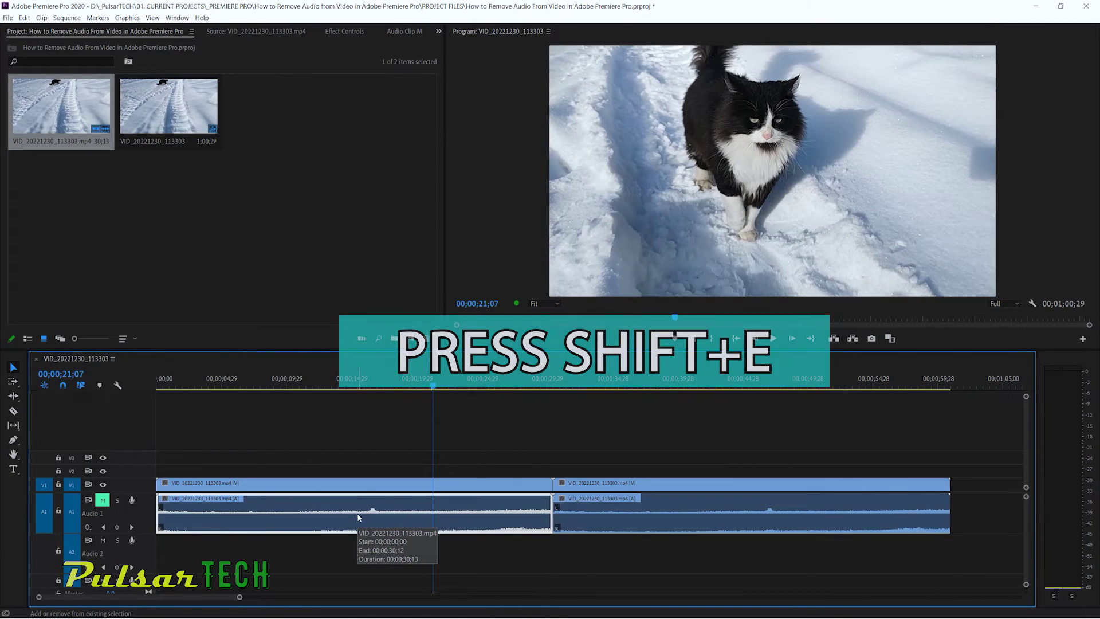
pyautogui.hotkey('shift', 'e')
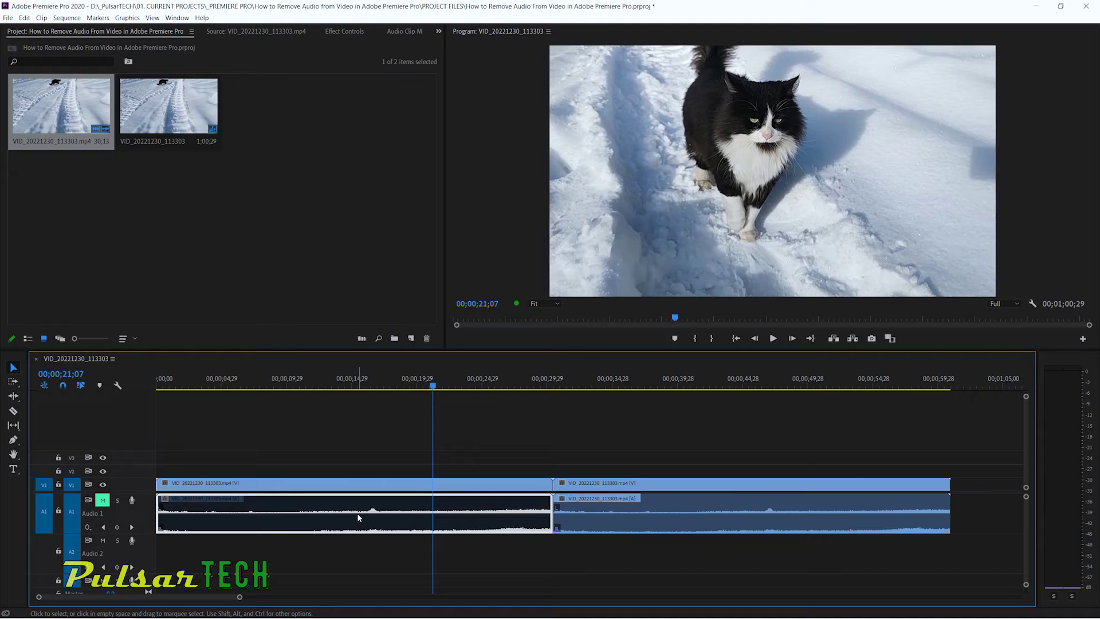
pyautogui.click(102, 501)
pyautogui.moveTo(193, 388); pyautogui.dragTo(427, 390)
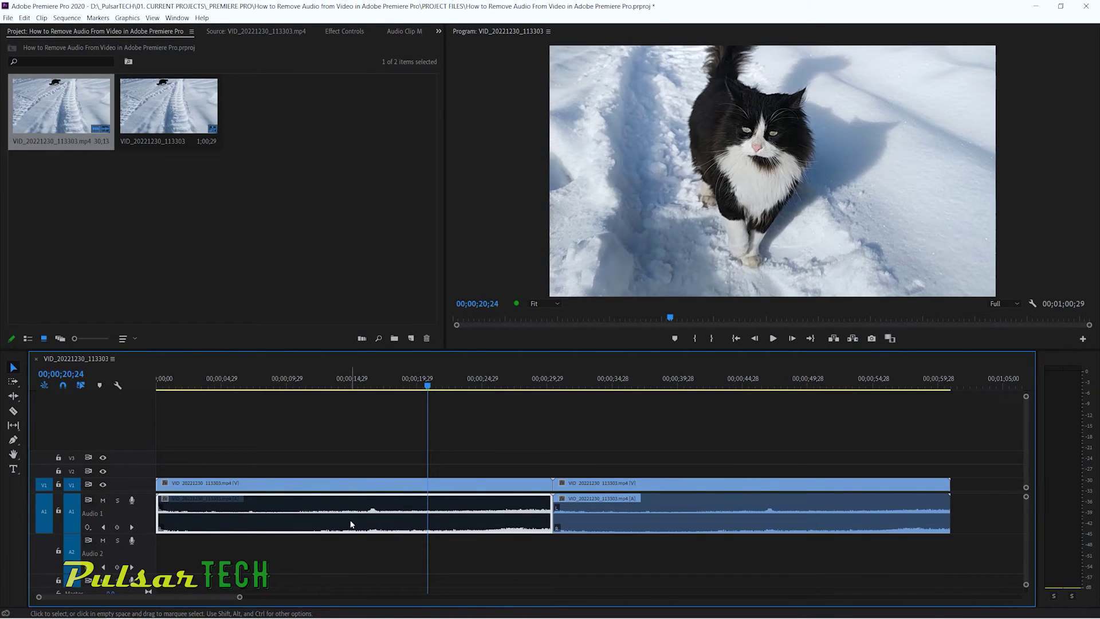
pyautogui.click(355, 554)
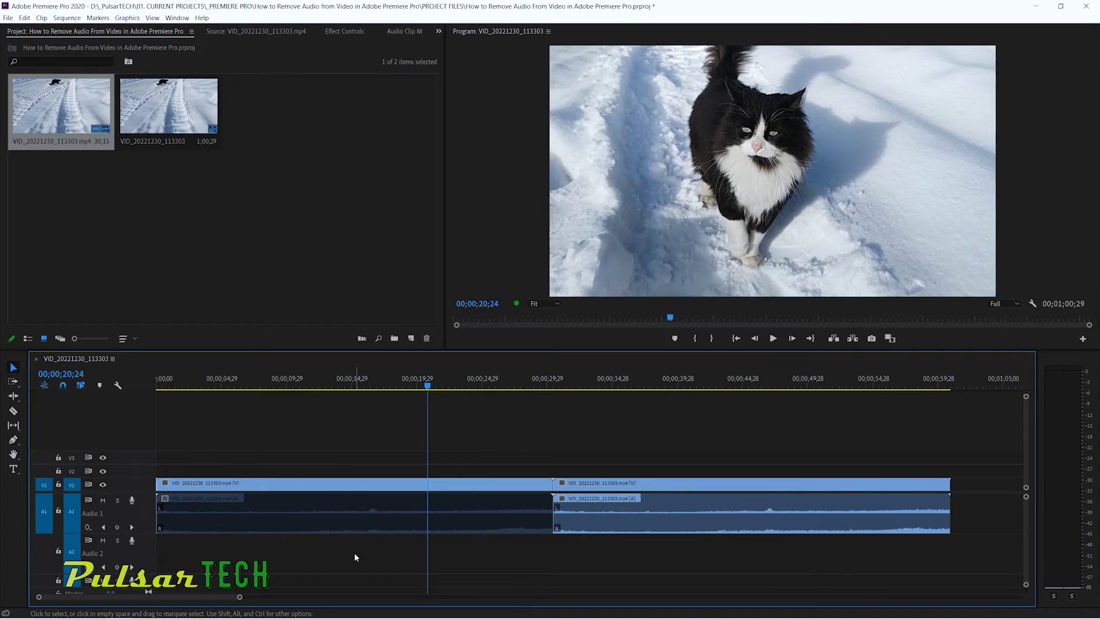
# - Disable only the second clip's video, preview it at 00;00;49;07 and 00;00;39;15, and undo the disabling
pyautogui.click(613, 487)
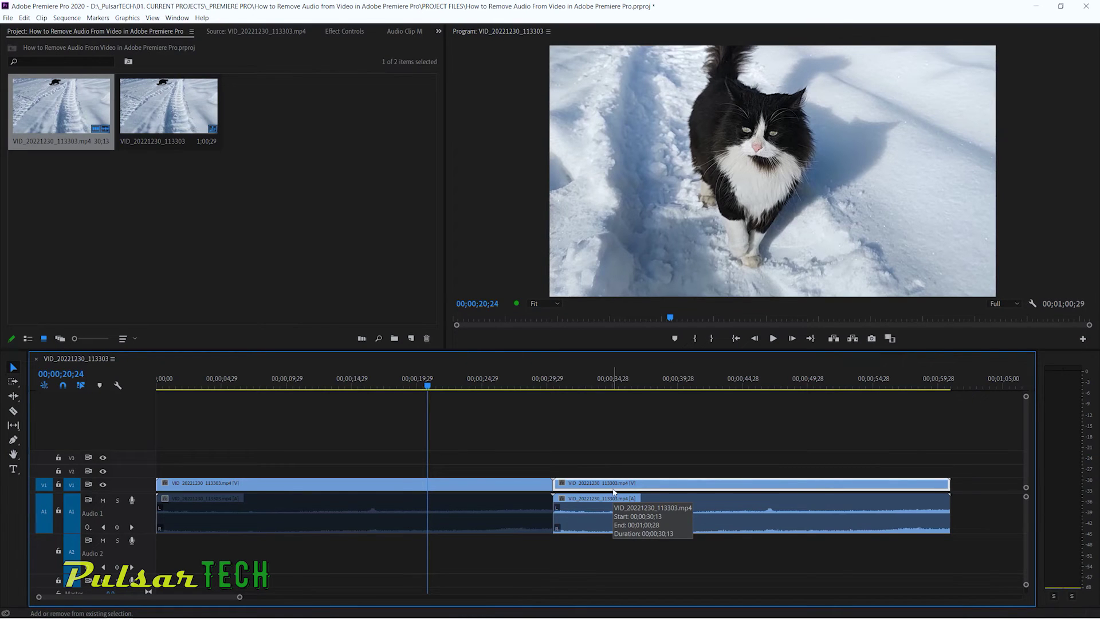
pyautogui.click(541, 384)
pyautogui.moveTo(542, 384); pyautogui.dragTo(798, 394)
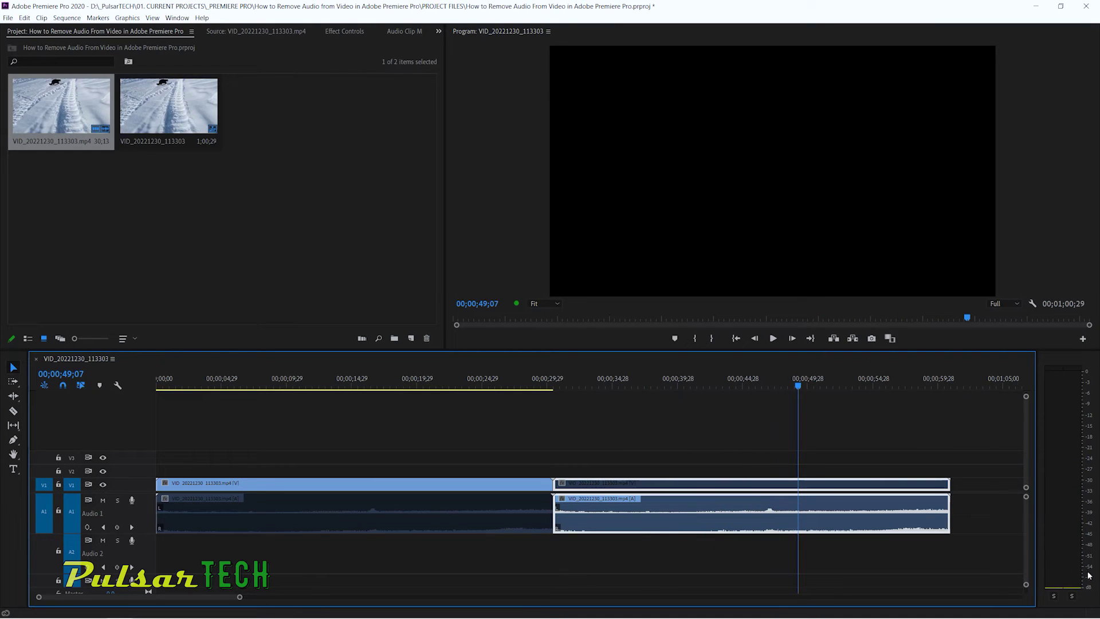
pyautogui.moveTo(604, 385); pyautogui.dragTo(672, 388)
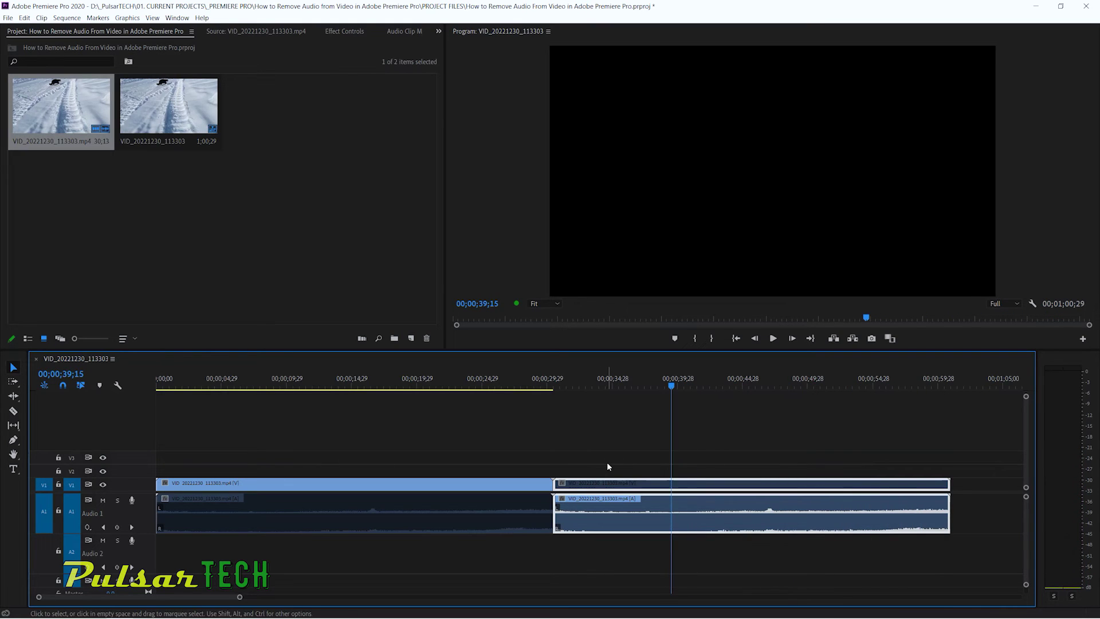
pyautogui.hotkey('ctrl', 'z')
# - Disable only the second clip's video with the clip's Enable option, and enable it again
pyautogui.click(410, 473)
pyautogui.click(410, 513)
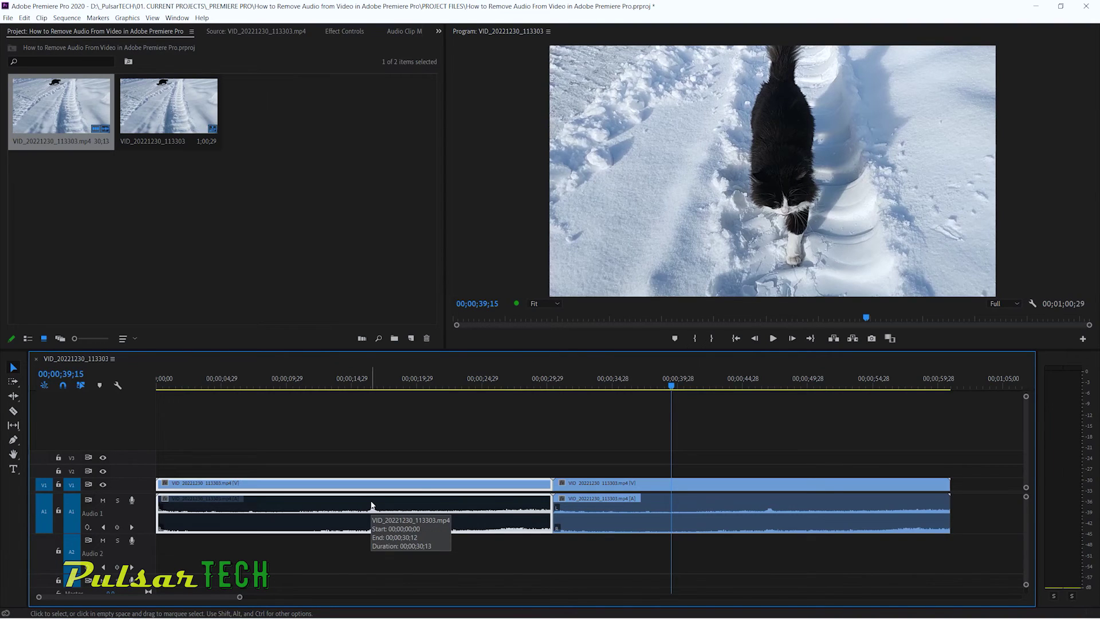
pyautogui.click(591, 488)
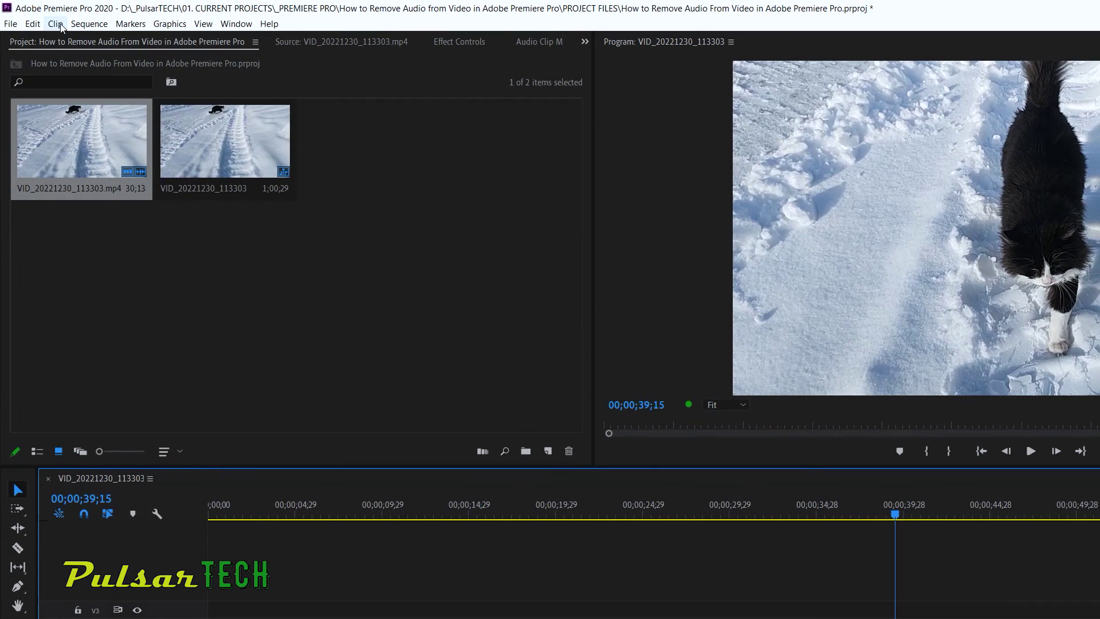
pyautogui.click(60, 25)
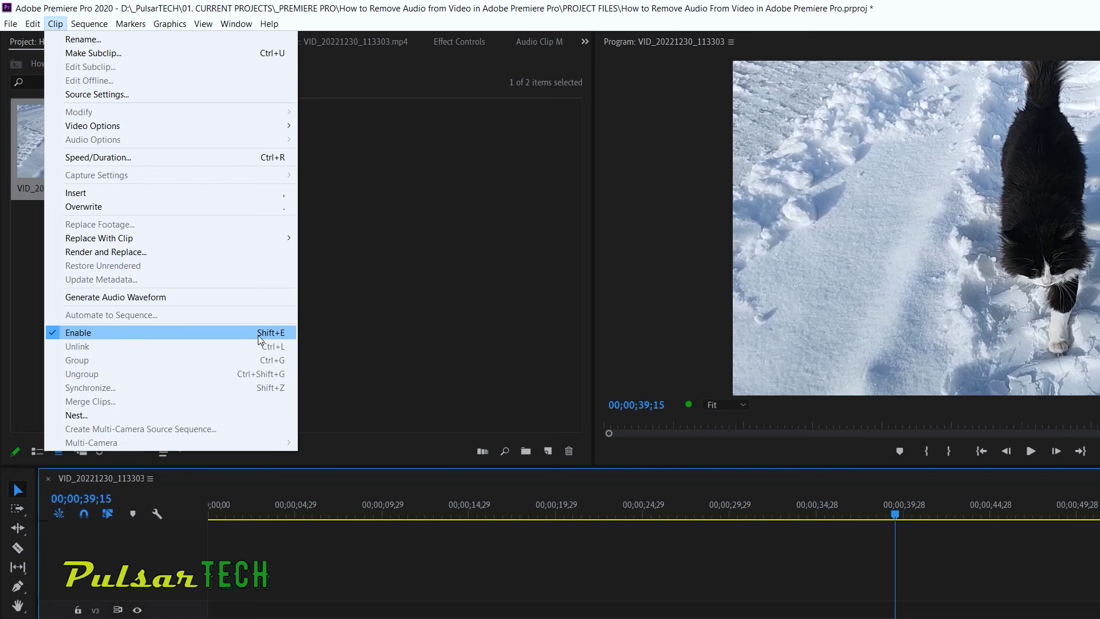
pyautogui.click(220, 332)
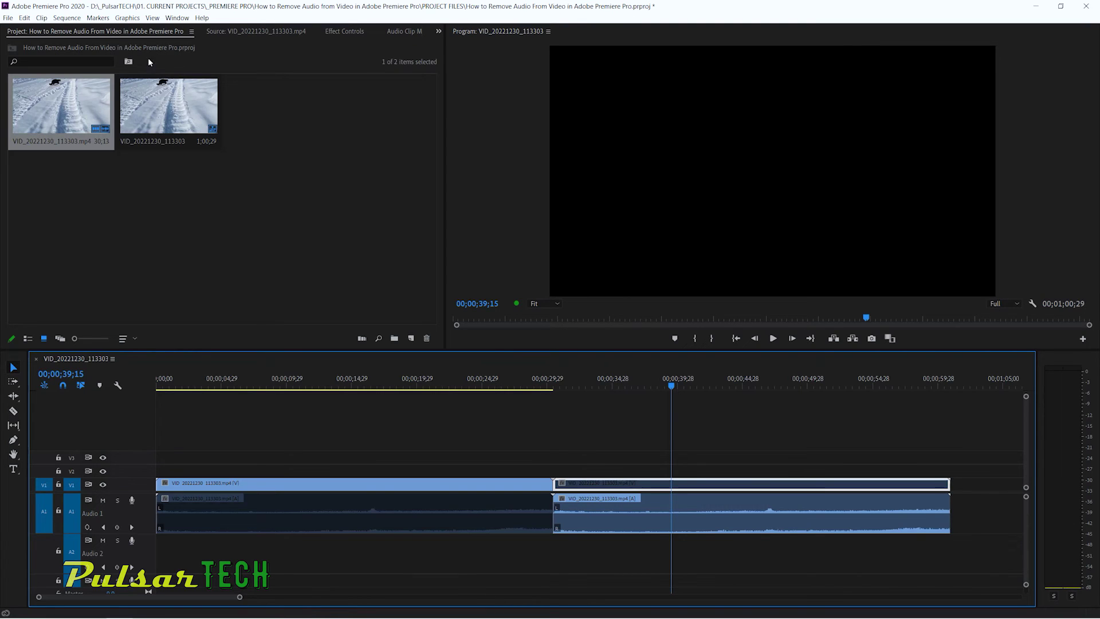
pyautogui.click(42, 19)
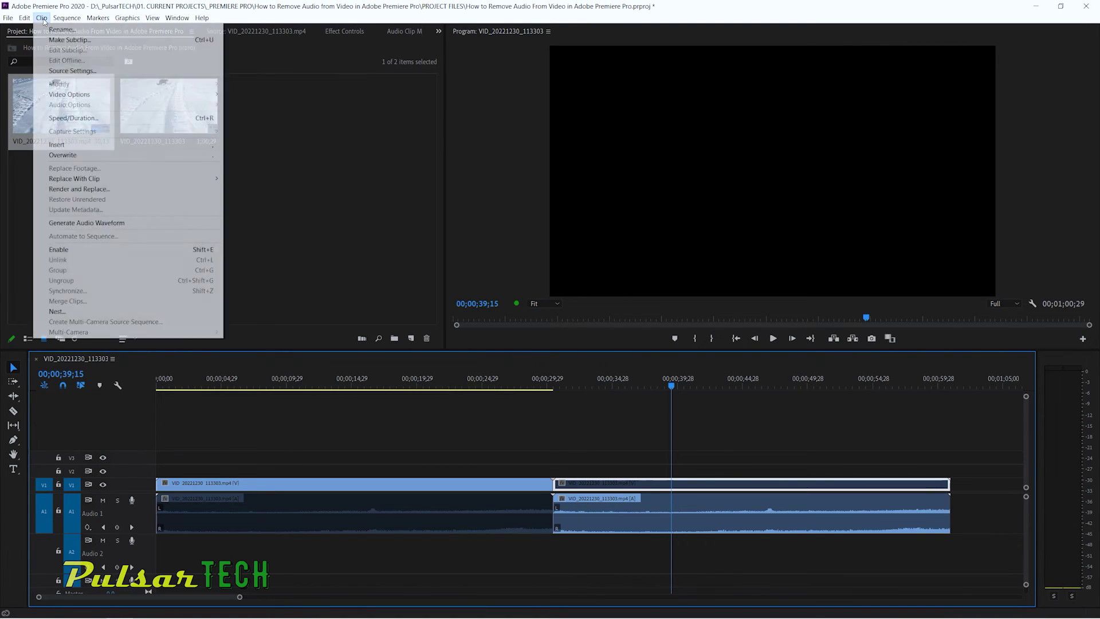
pyautogui.click(63, 249)
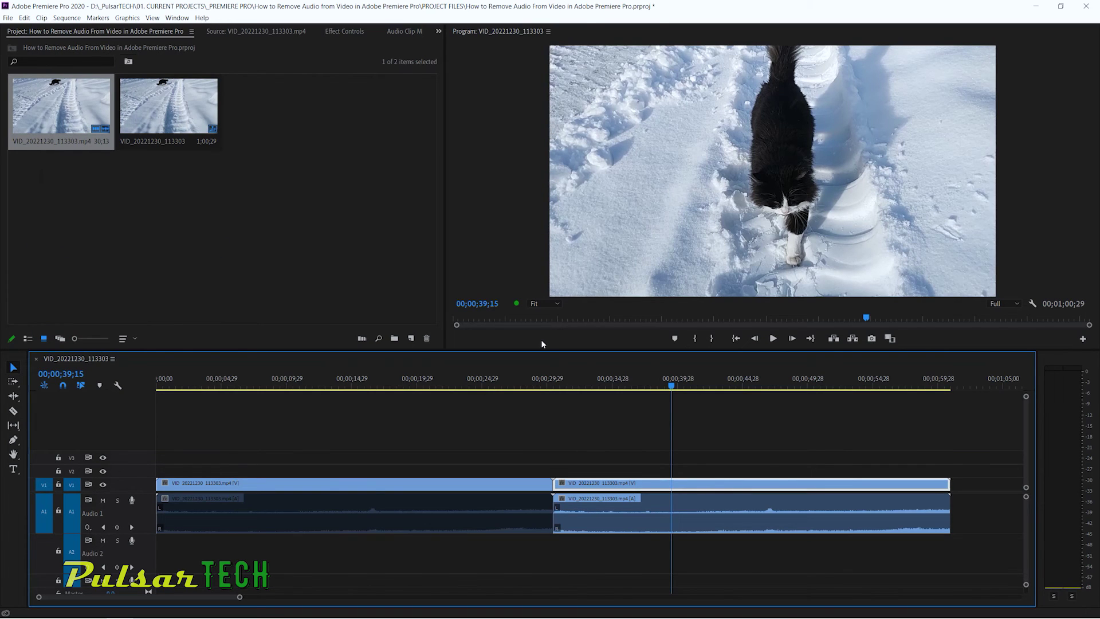
# - Preview the second clip at 00;00;45;01 and play the sequence from the beginning of the first clip
pyautogui.click(744, 388)
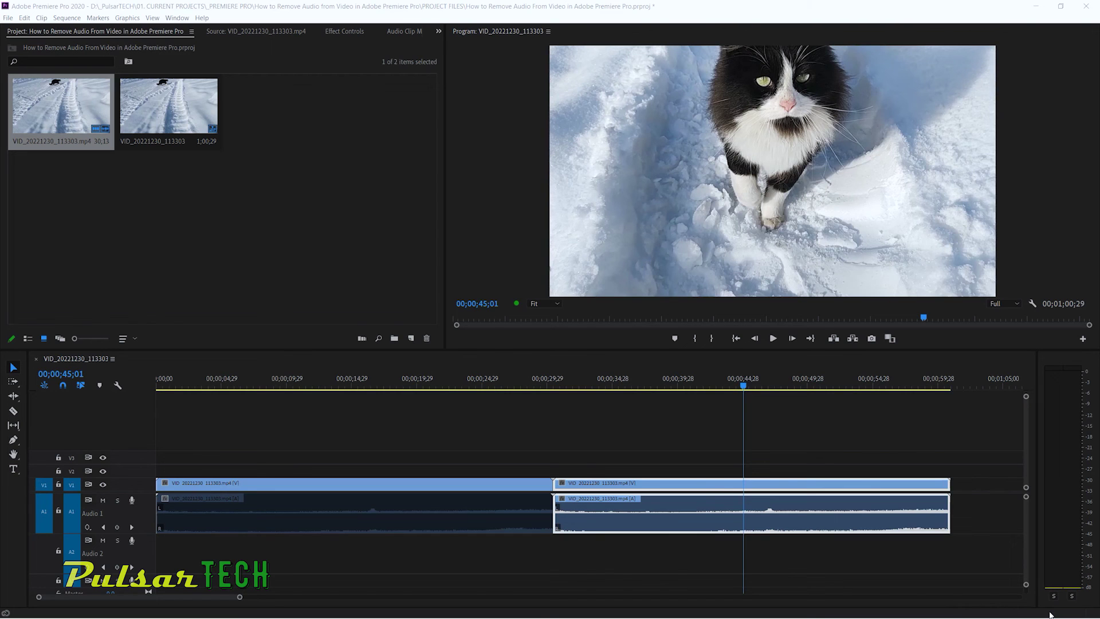
pyautogui.click(773, 338)
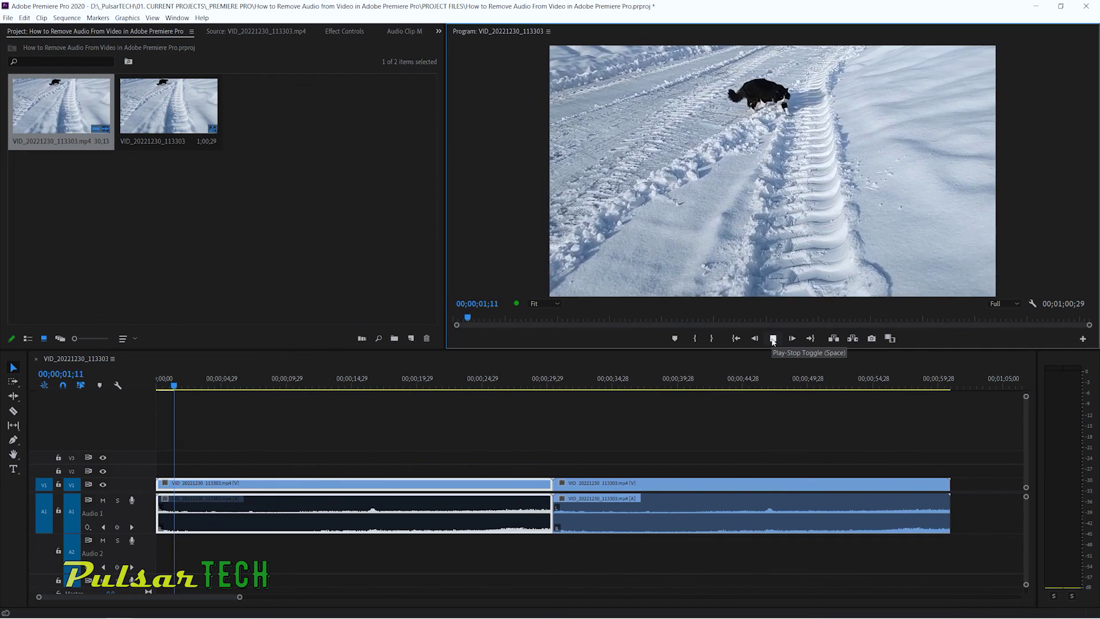